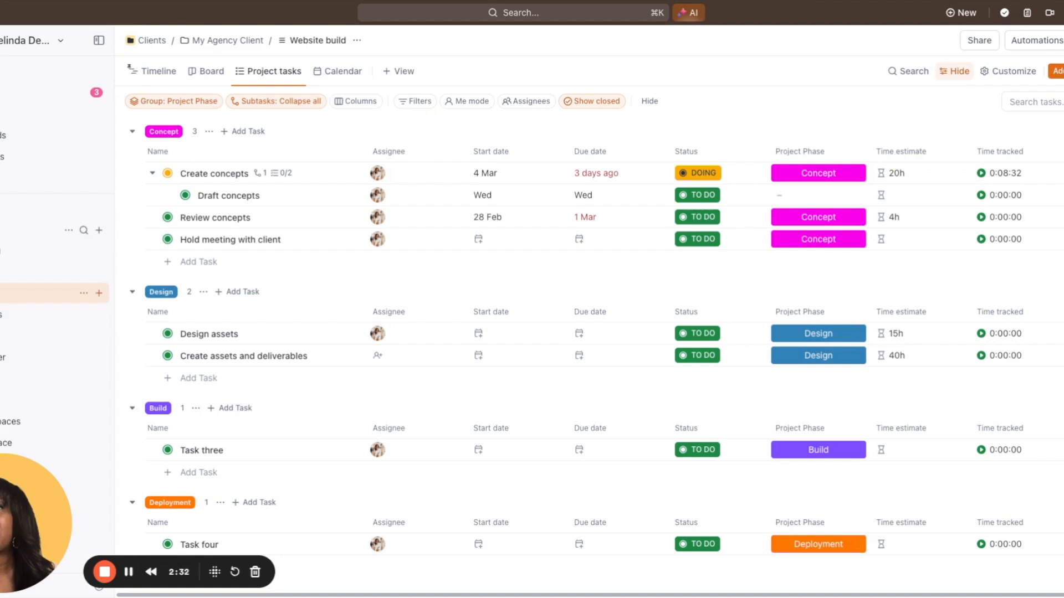
Step: Expand the Clients space and its My Agency Client folder, and start a new task located in the Retainer Tasks list
click(2, 293)
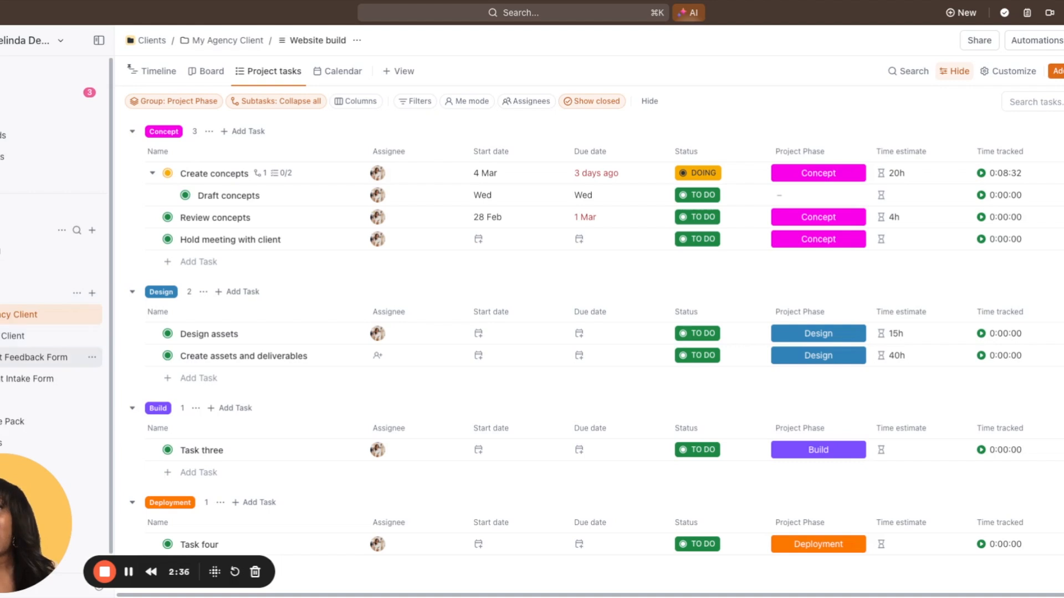
click(2, 314)
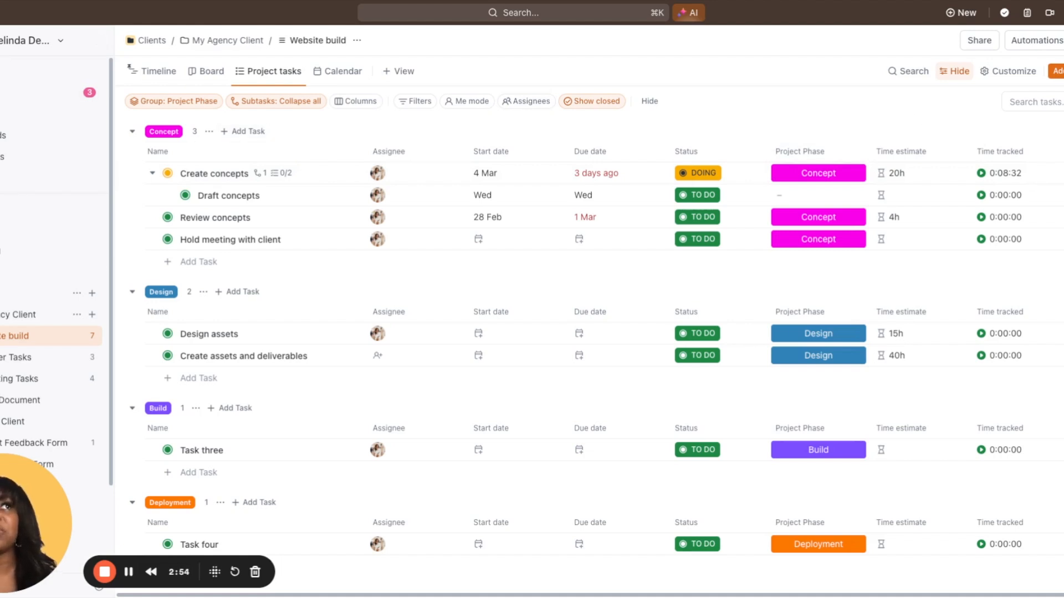
click(1062, 73)
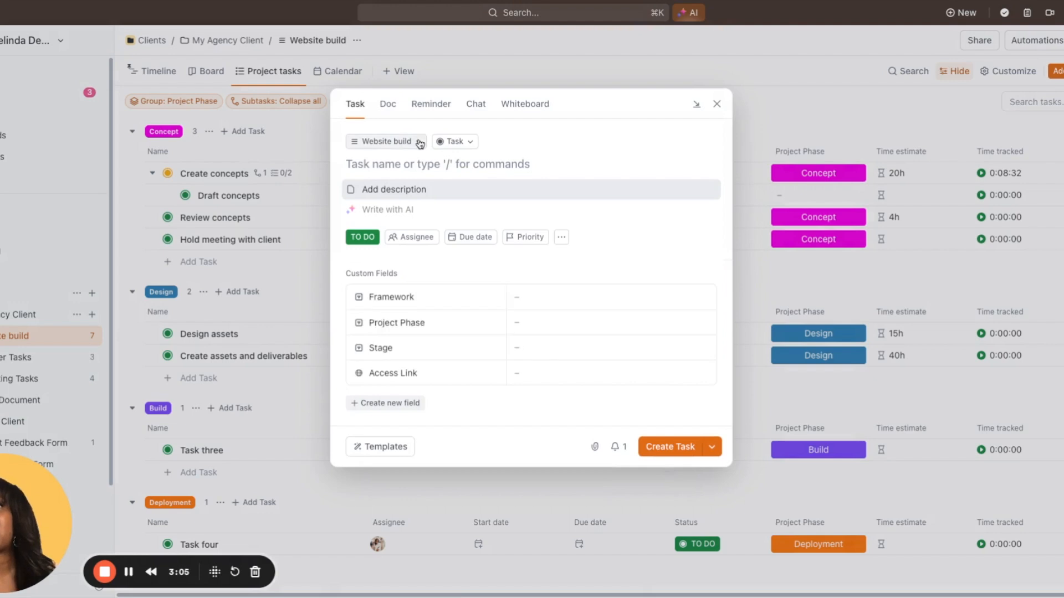
click(420, 142)
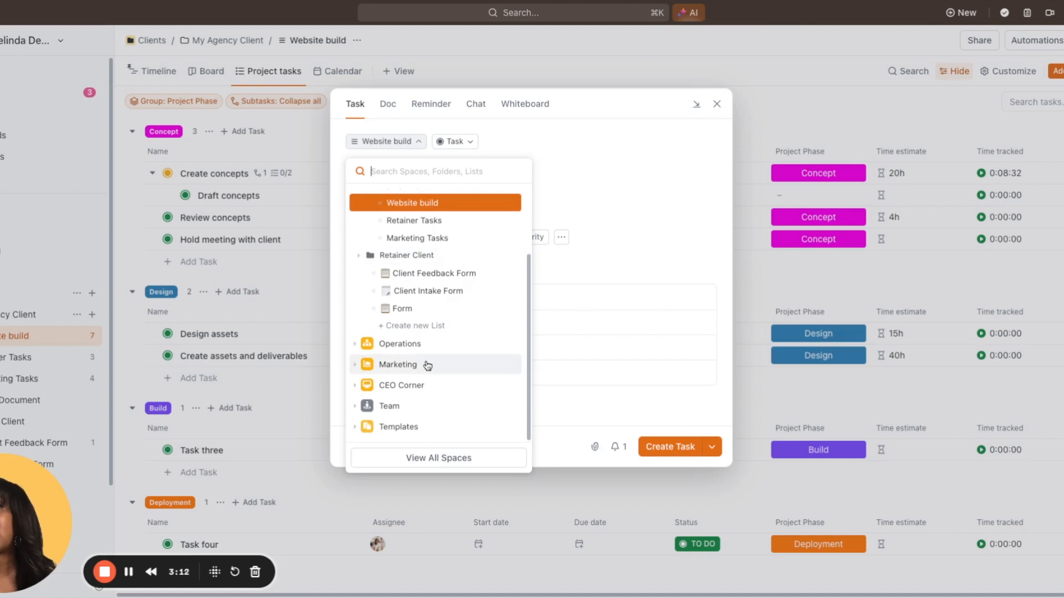
click(415, 221)
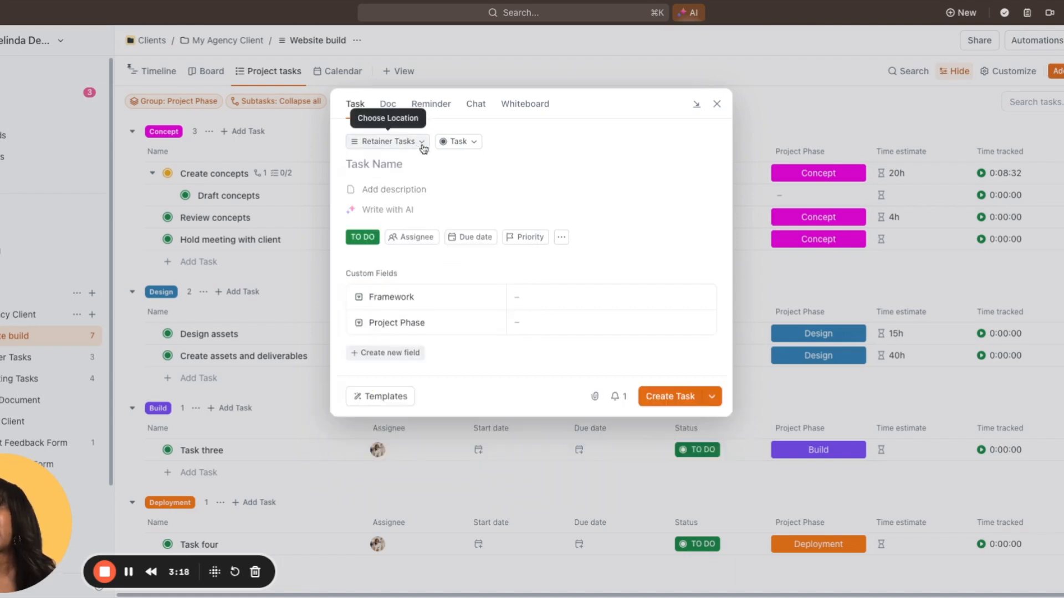
Step: Name the new task "Task name" and give it the description "Add your description"
click(412, 166)
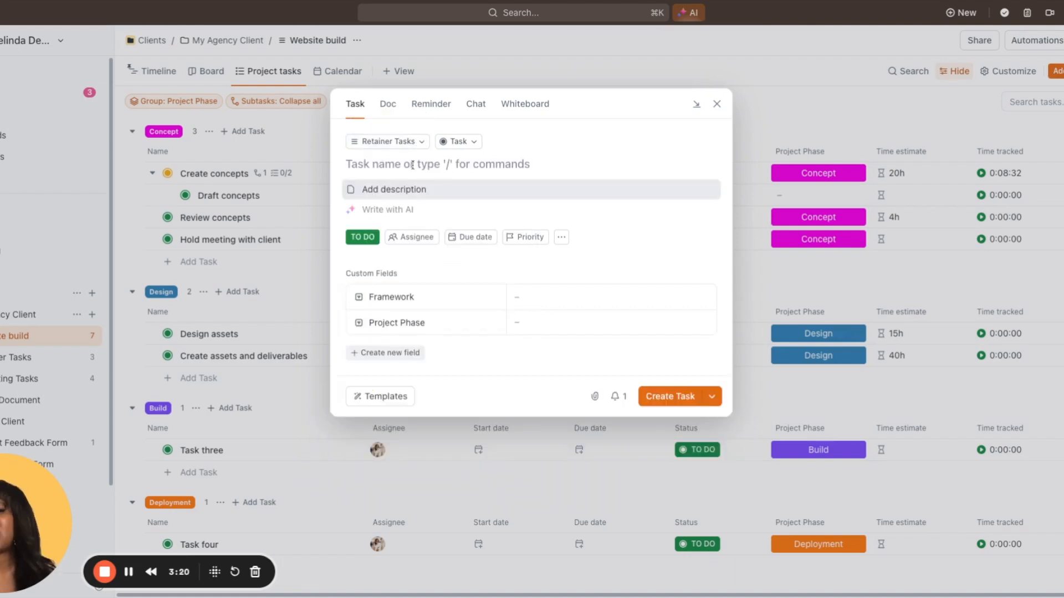
text(Task name)
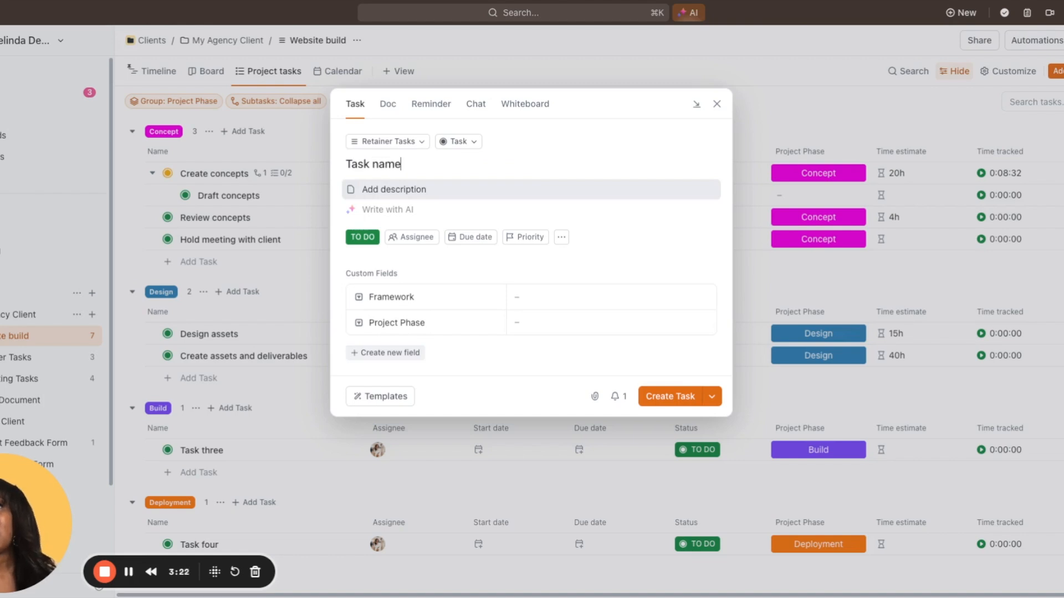
click(385, 189)
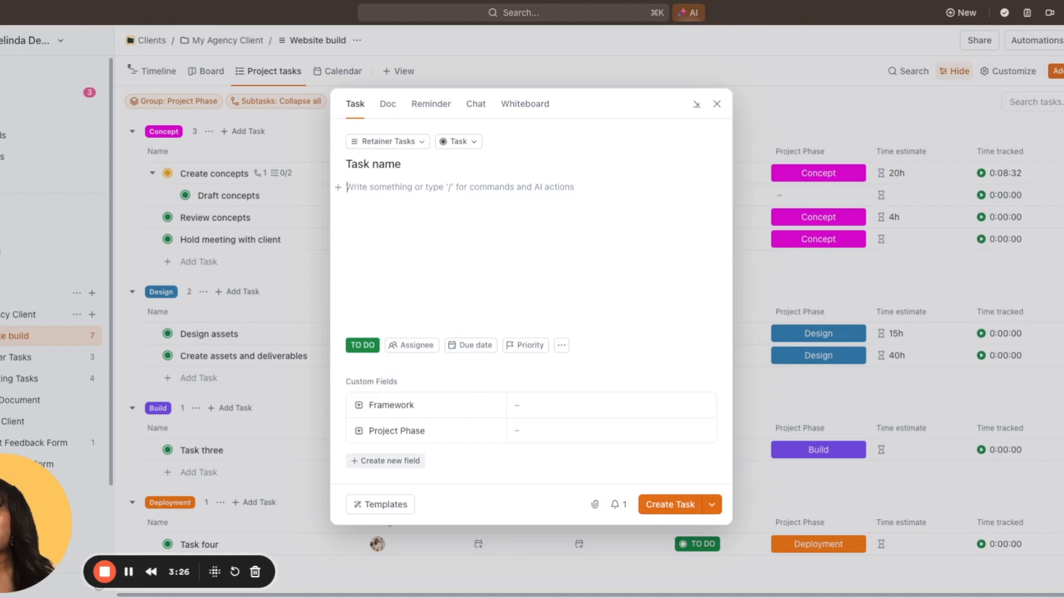
text(Add your description)
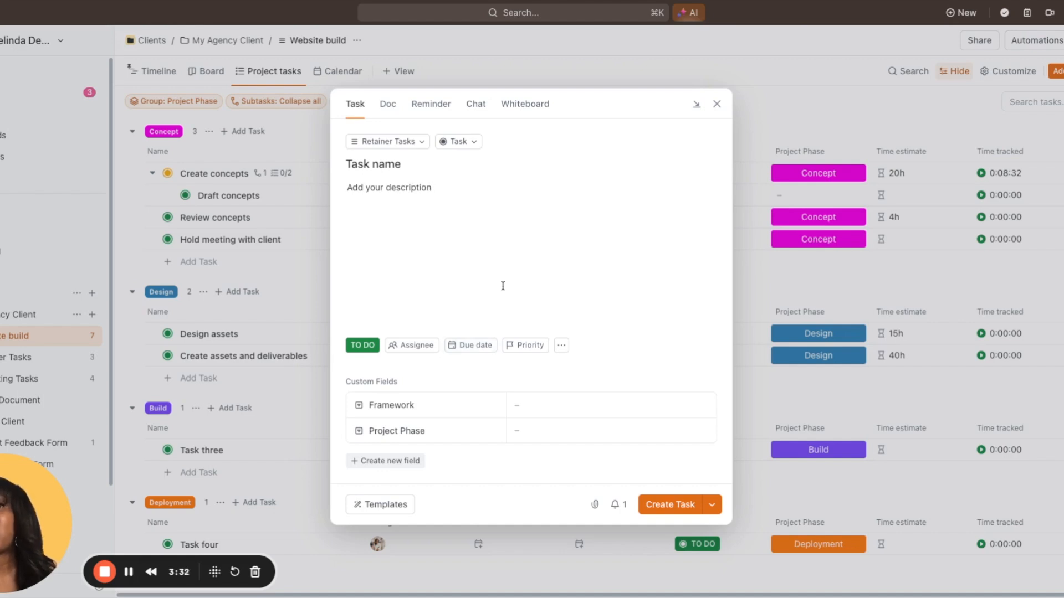
Step: Assign the new task to yourself
click(409, 348)
click(408, 406)
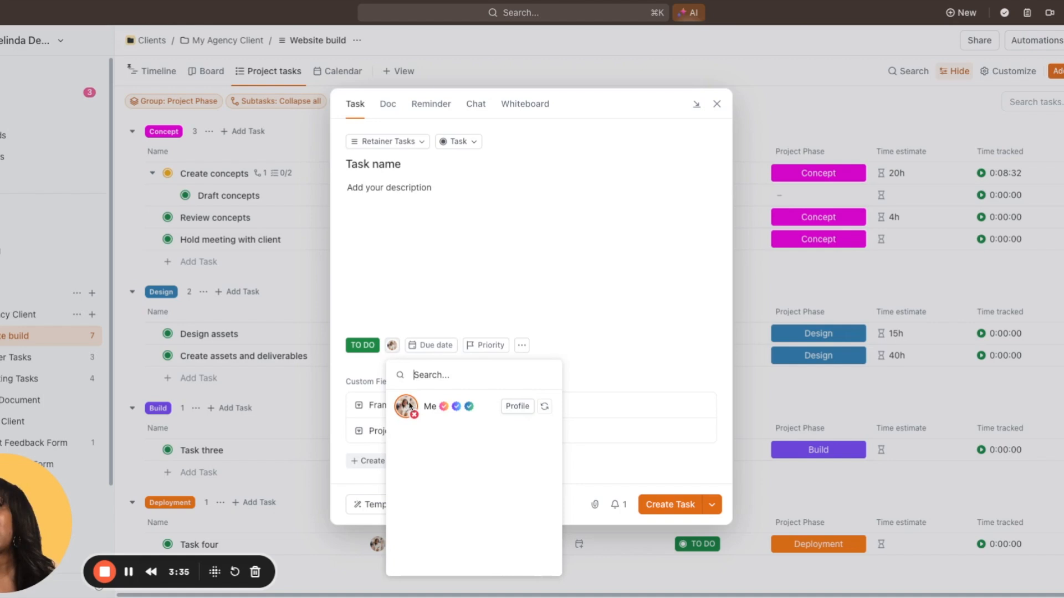
click(431, 347)
click(431, 347)
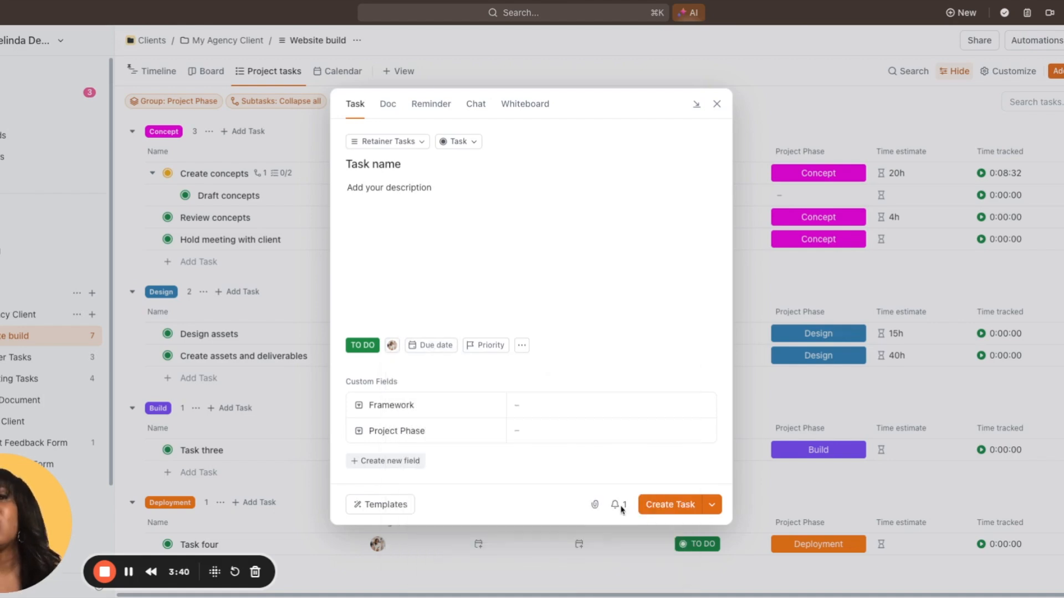
Step: Set the new task's due date to 1 April 2024
click(436, 348)
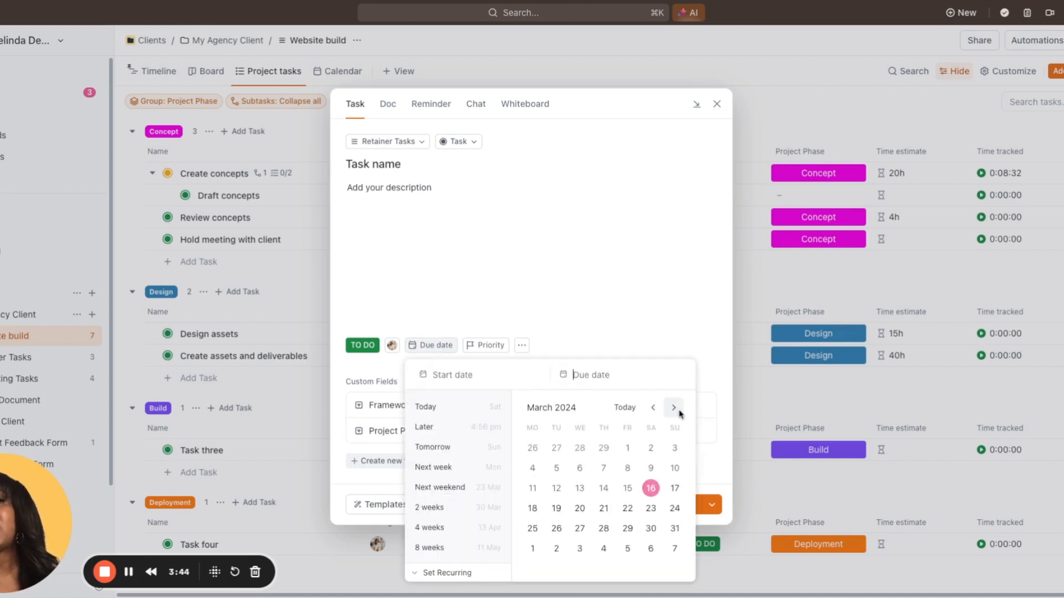
click(674, 408)
click(532, 448)
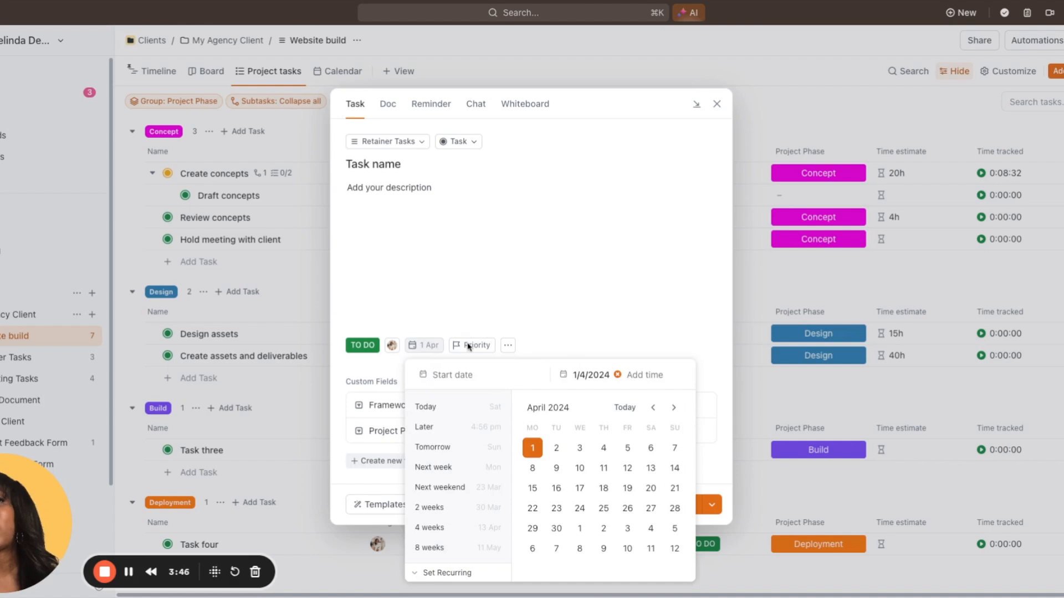
click(469, 347)
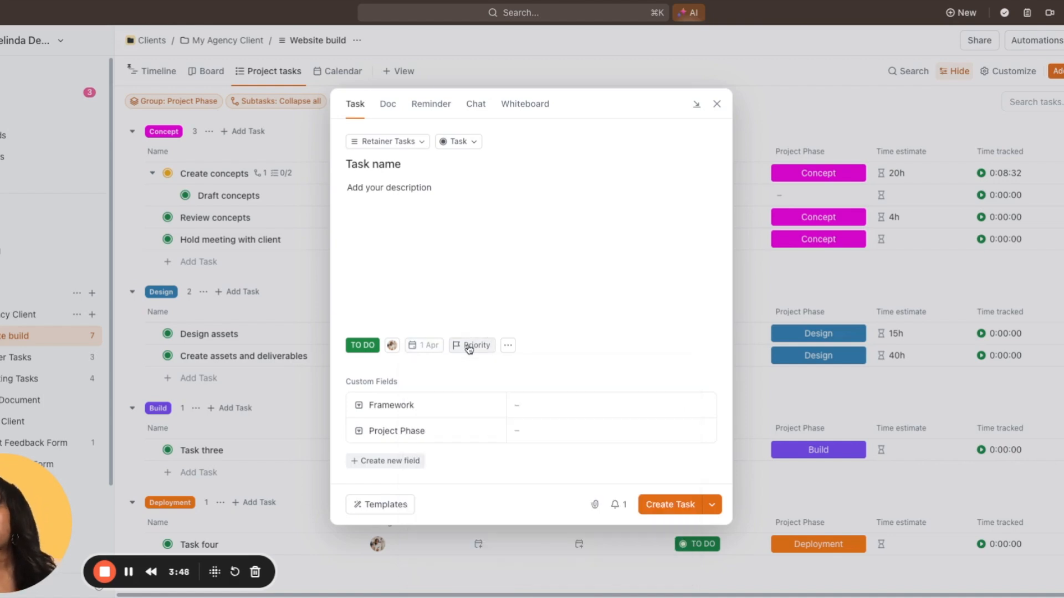
Step: Set the priority to Normal, look at the alternative creation options, and create the task
click(469, 347)
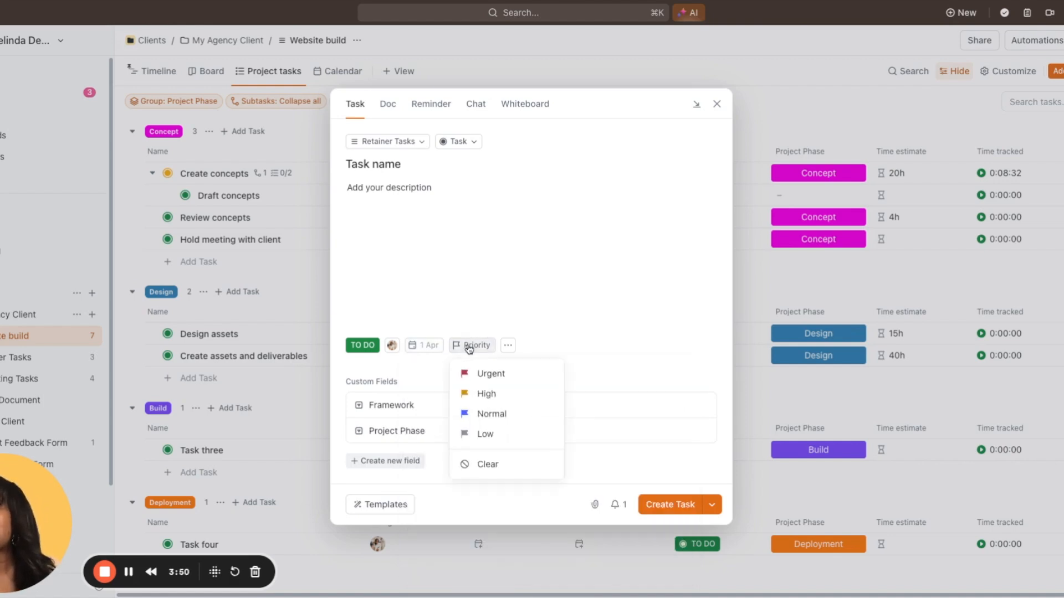
click(492, 415)
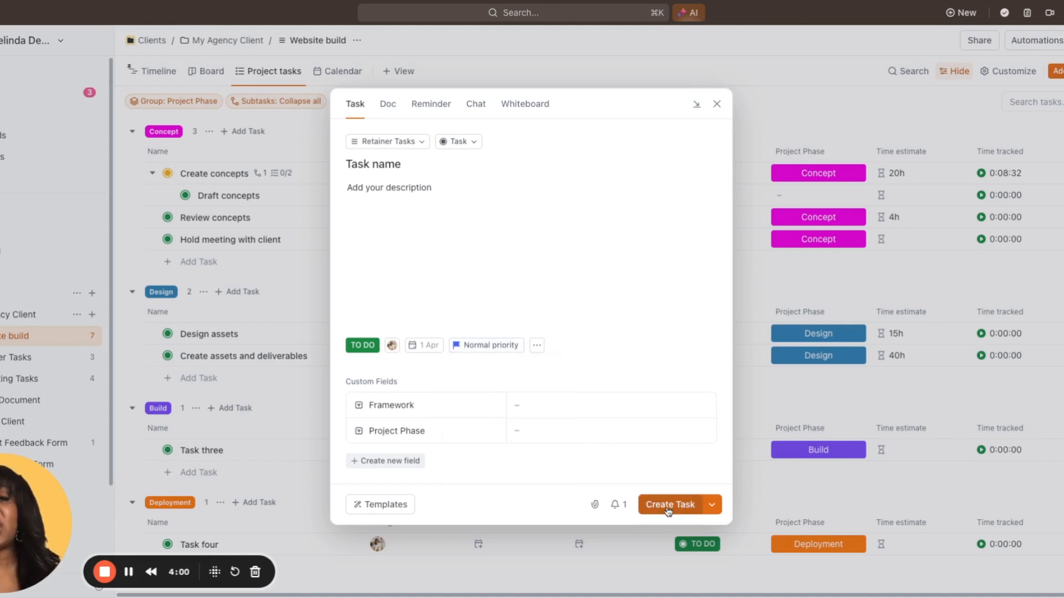
click(713, 506)
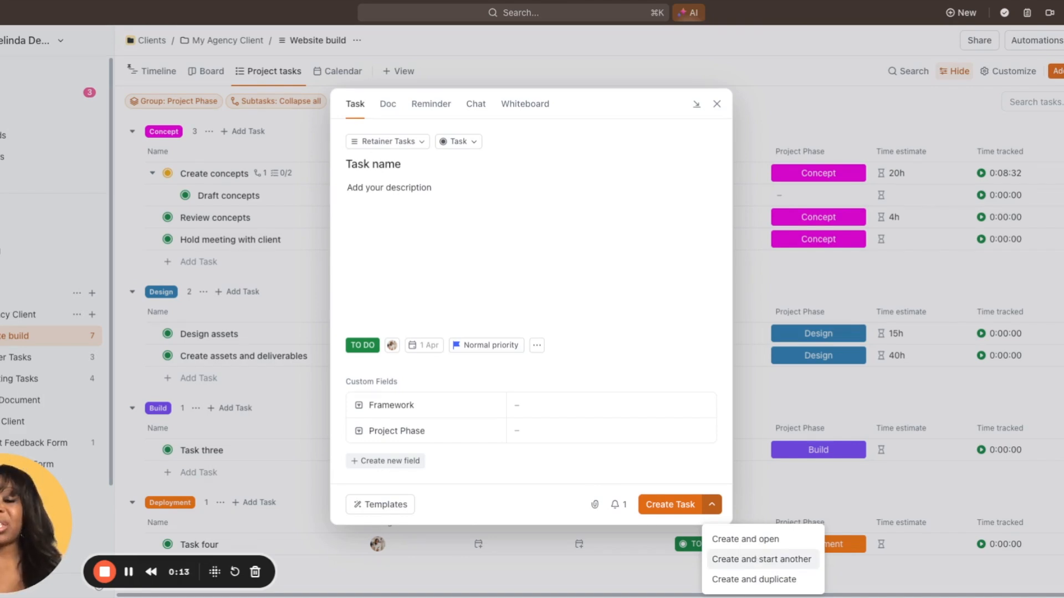
click(650, 269)
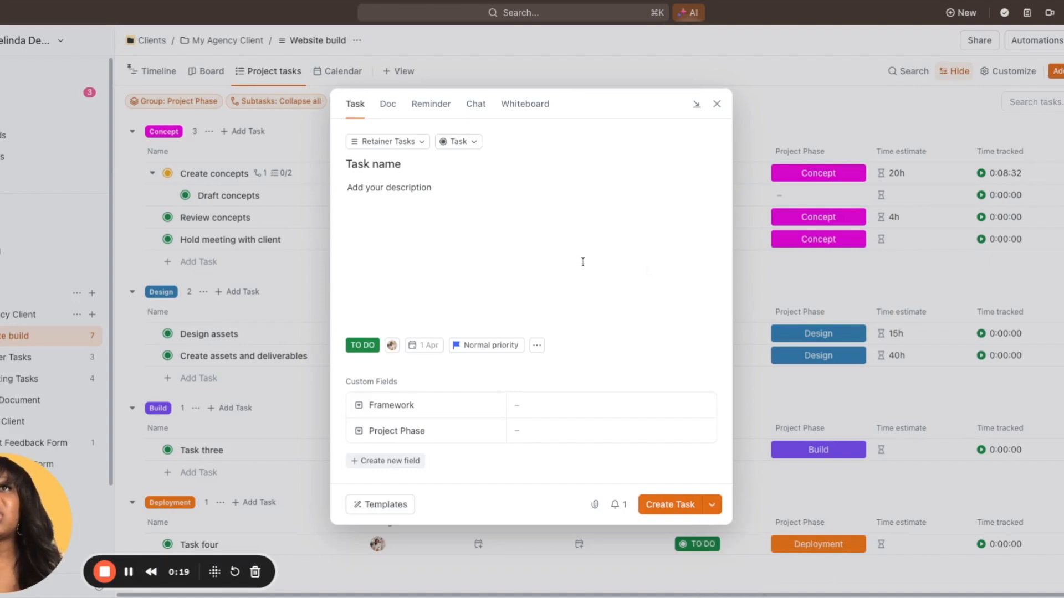
click(660, 507)
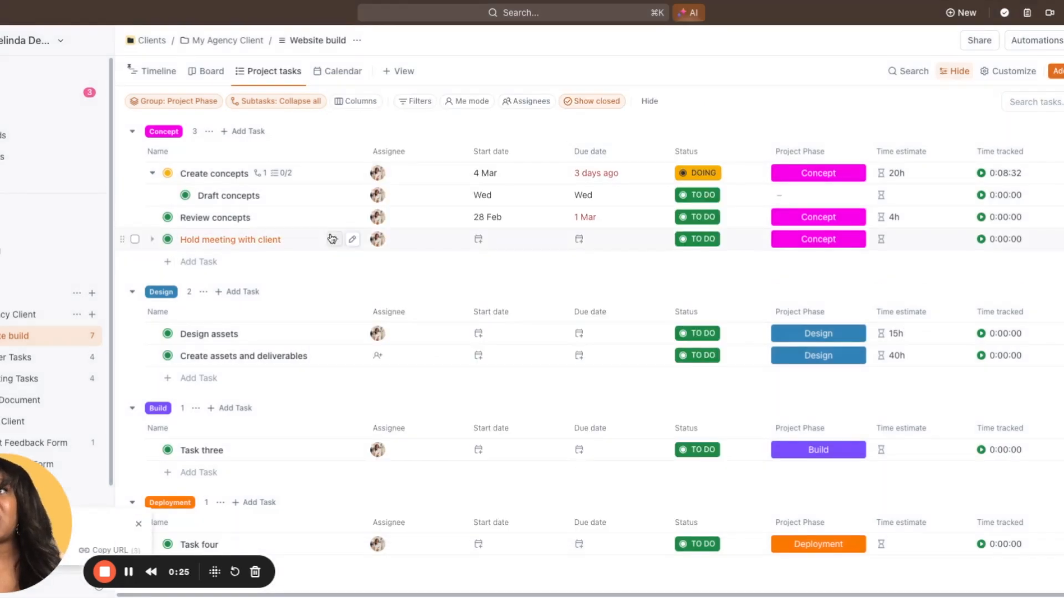
Step: Collapse and re-expand the subtasks of Create concepts, and open its Draft concepts subtask
click(152, 174)
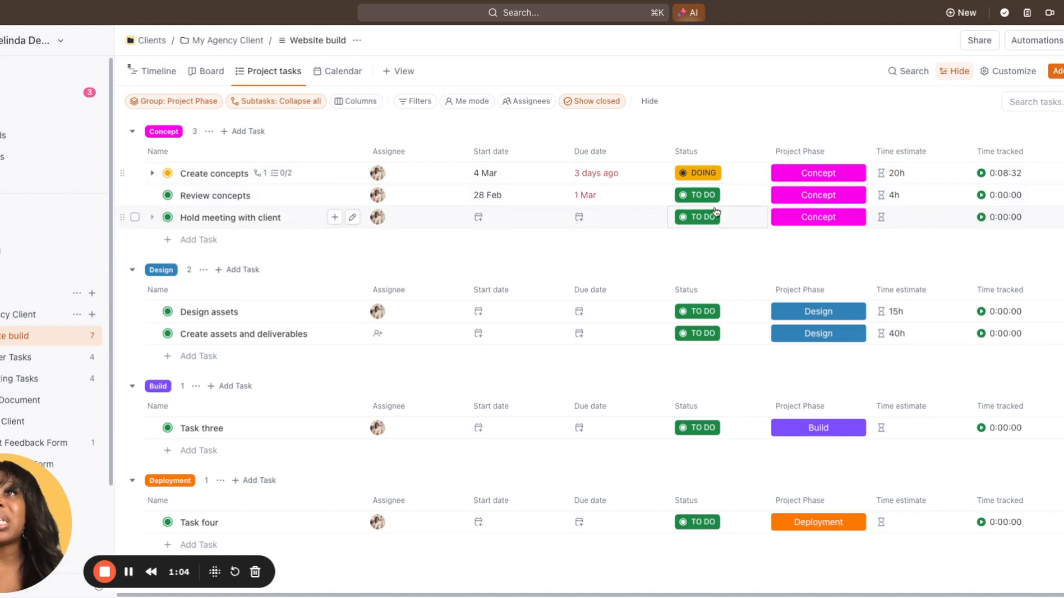
click(167, 174)
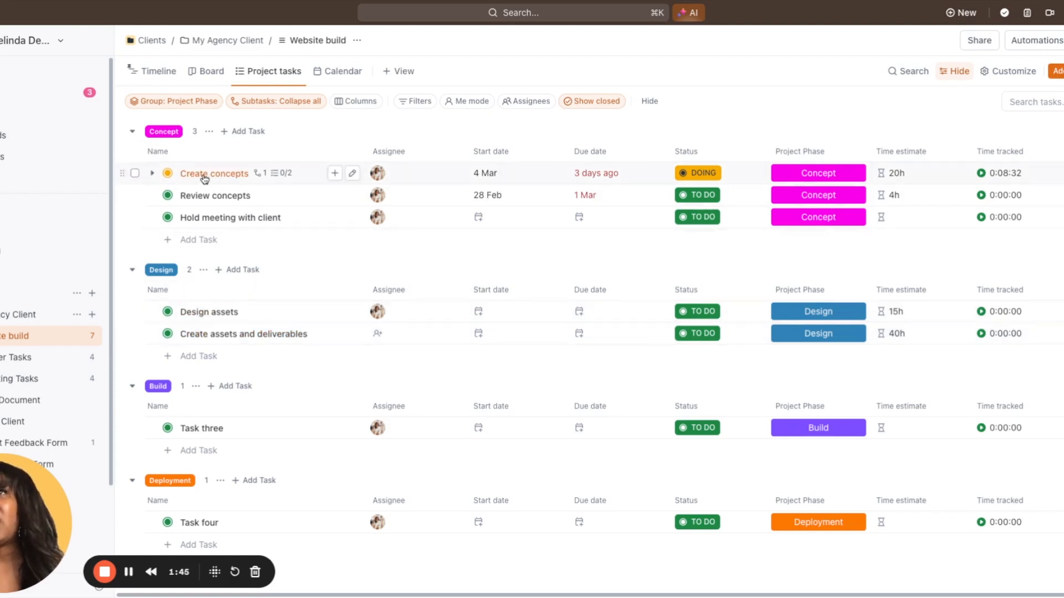
click(154, 174)
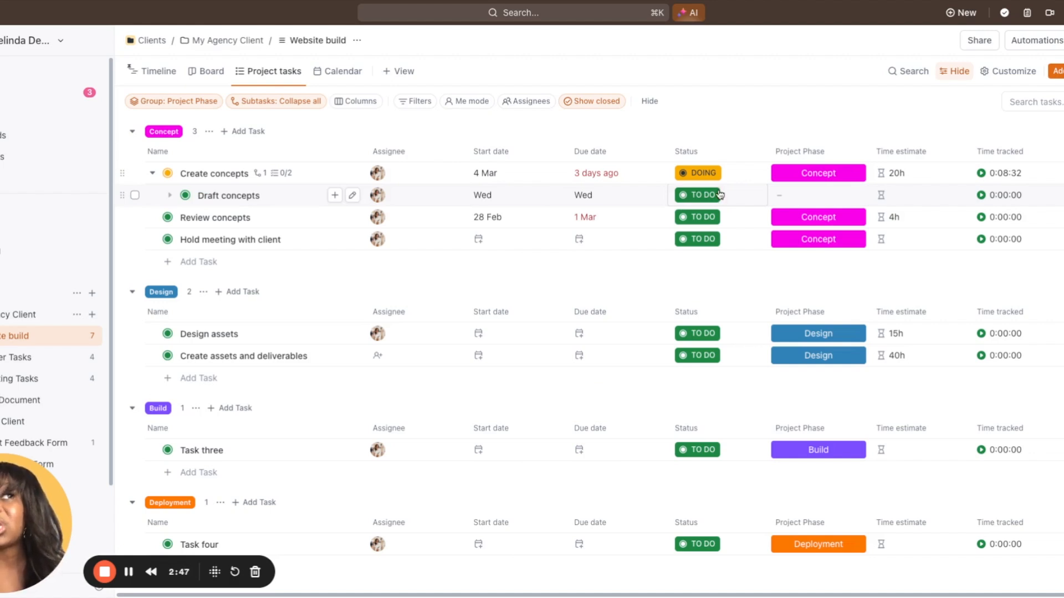
click(224, 198)
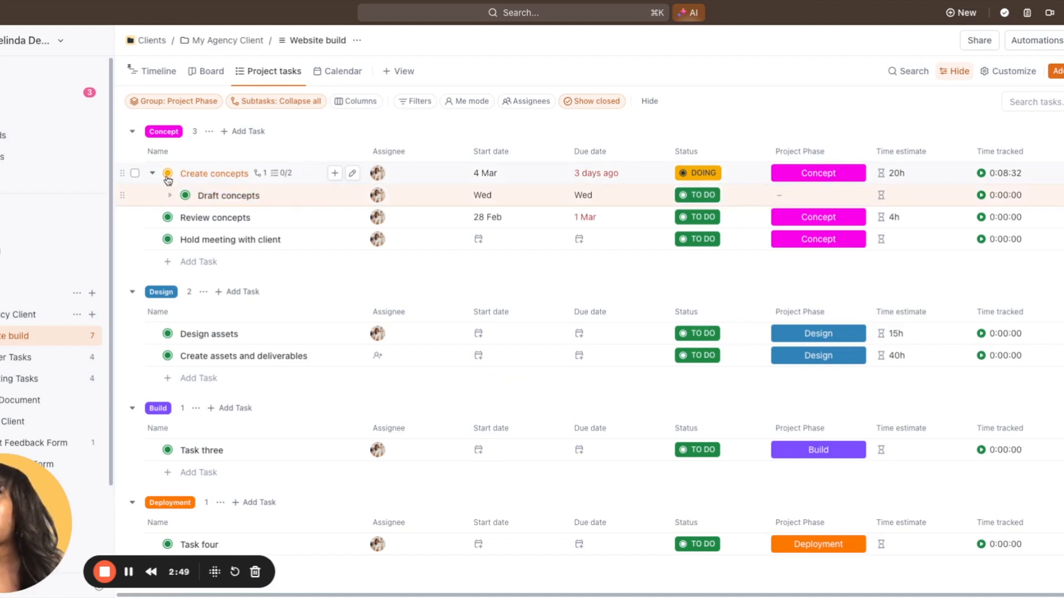
click(210, 194)
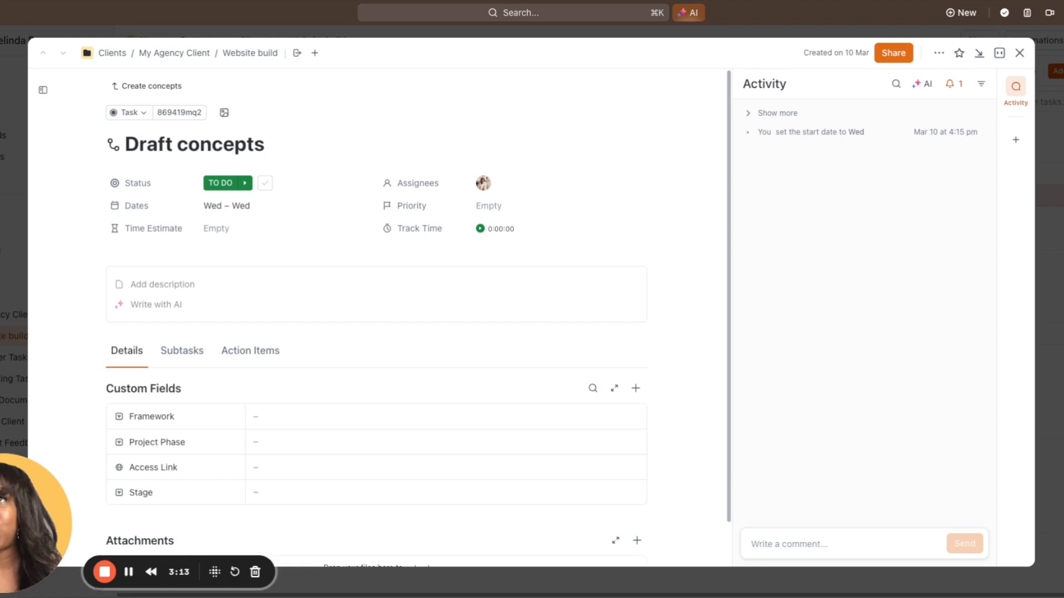
Step: Go to the parent task Create concepts and view the locations it can be moved to
click(170, 88)
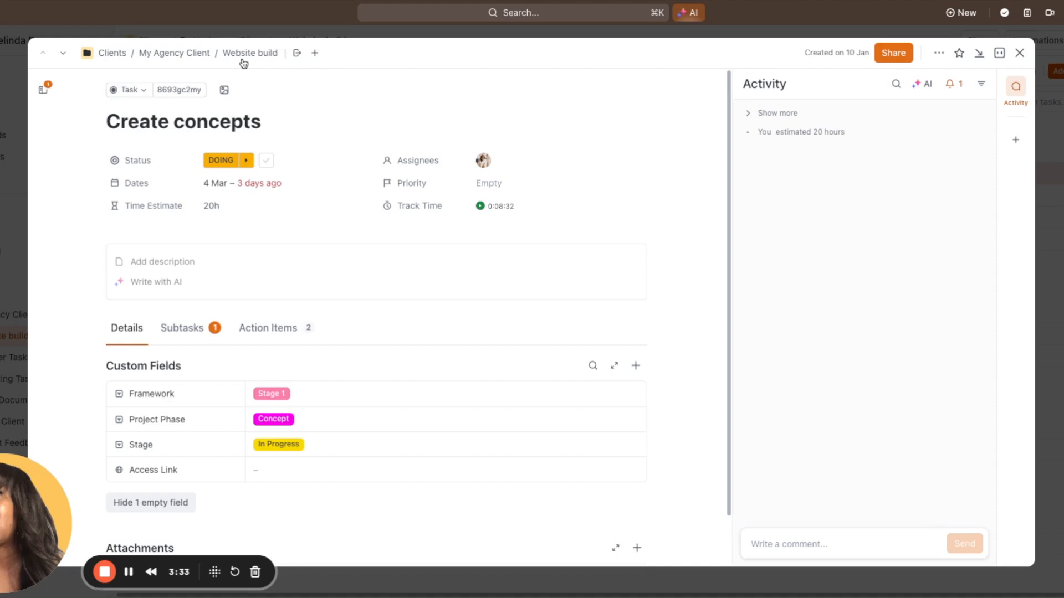
click(298, 54)
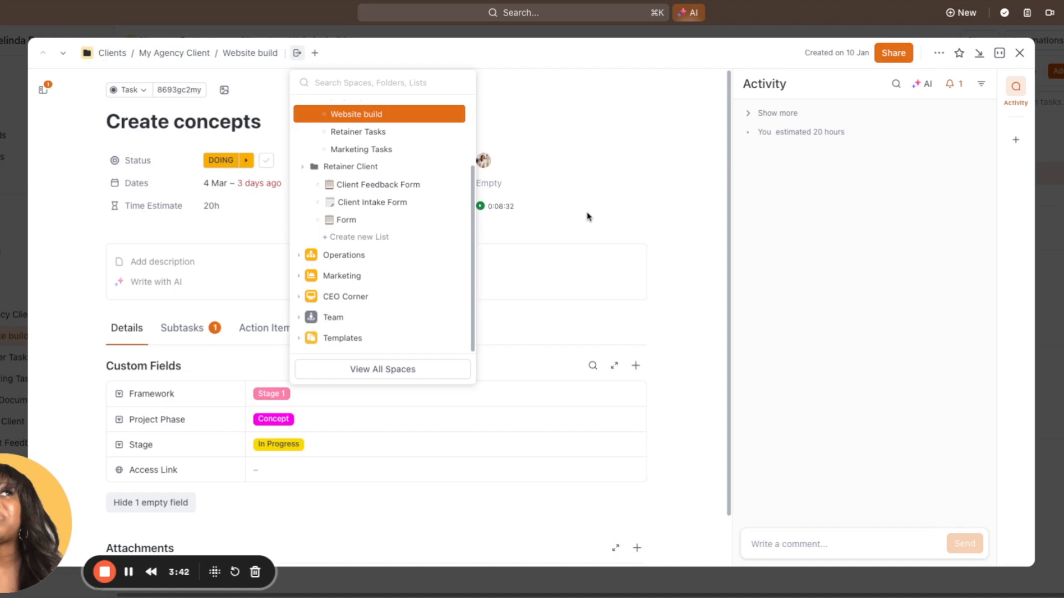
click(557, 253)
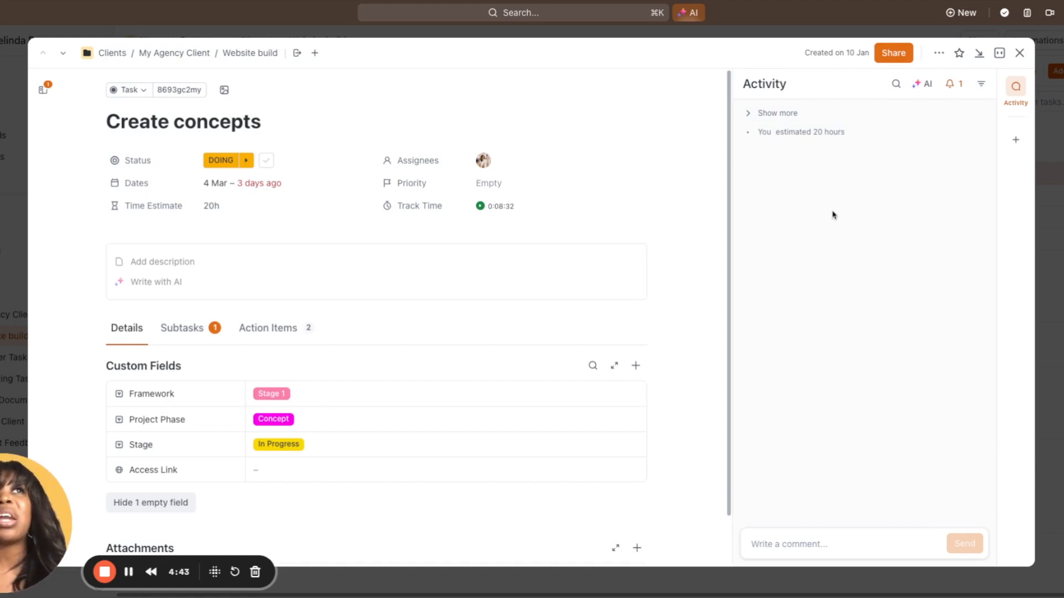
Step: Review the activity filter of the Create concepts task and hide Time estimate entries from its activity feed
click(982, 85)
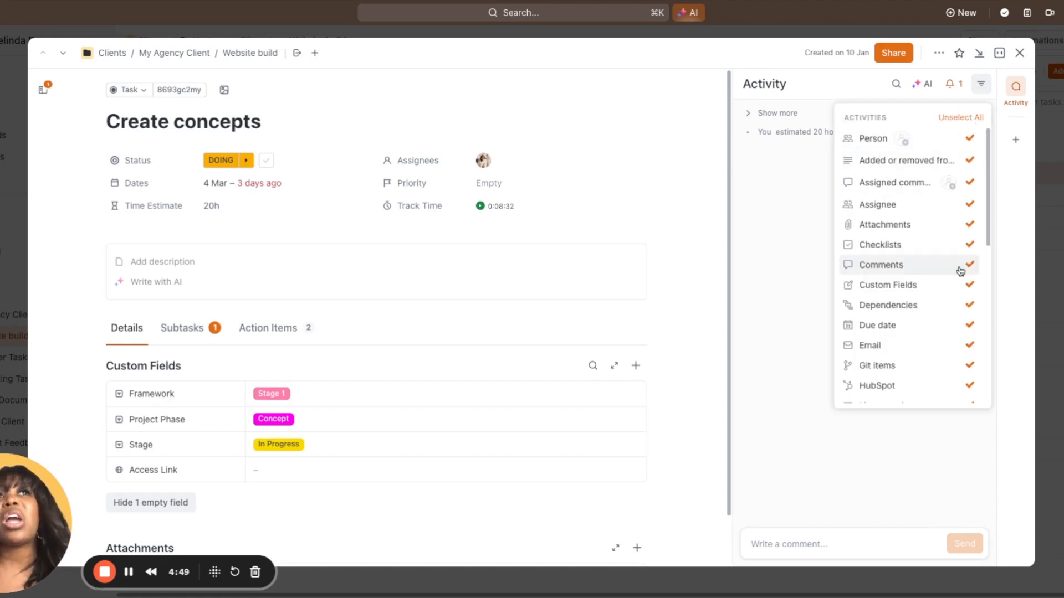
scroll(960, 271, down, 5)
scroll(961, 270, down, 5)
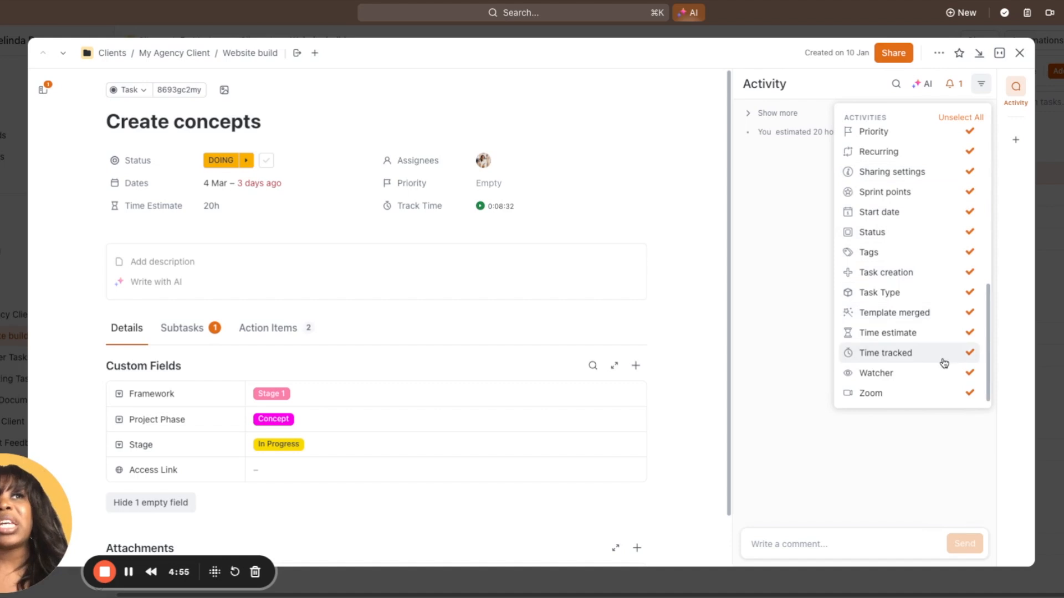
scroll(966, 277, up, 2)
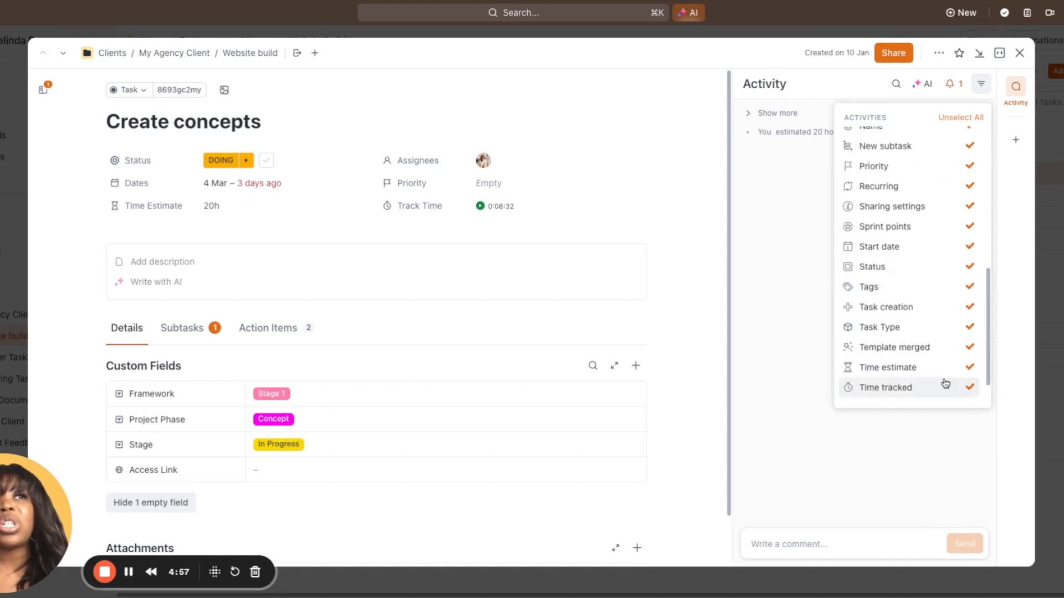
click(969, 370)
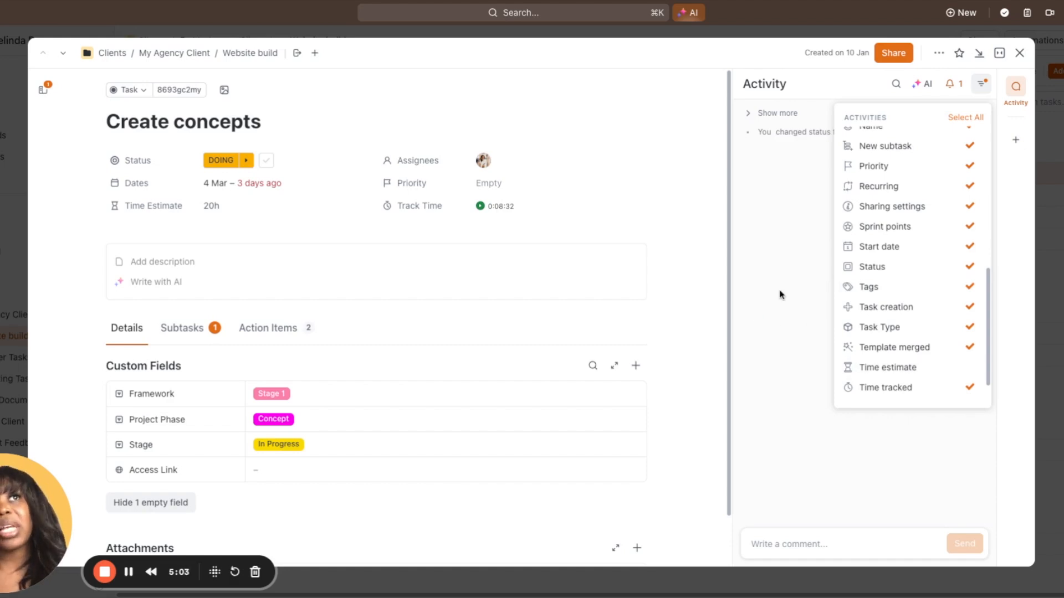
click(808, 135)
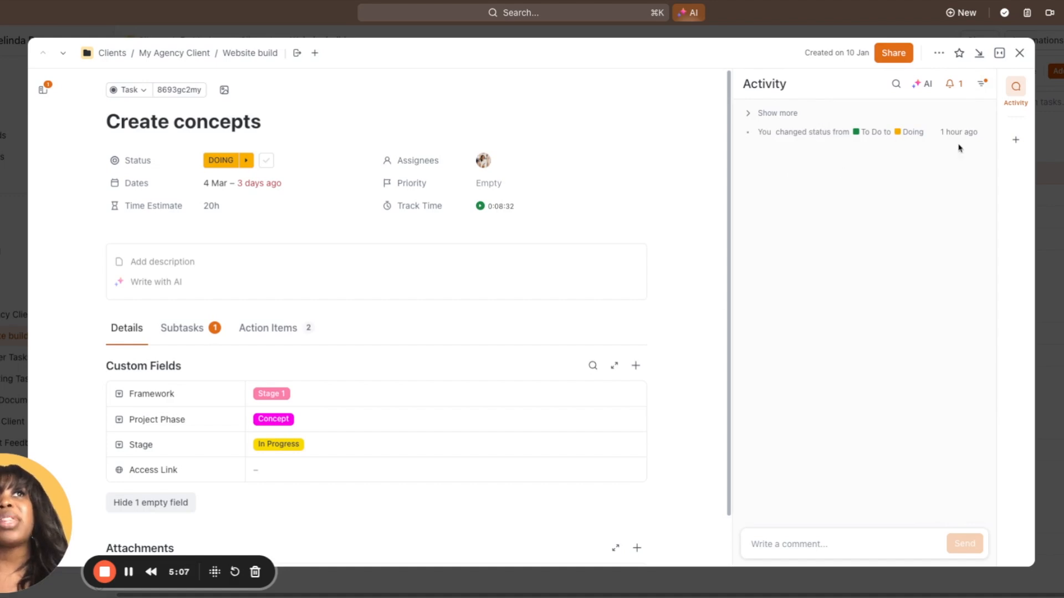
Step: Include Time estimate entries in the Create concepts activity feed again
click(983, 85)
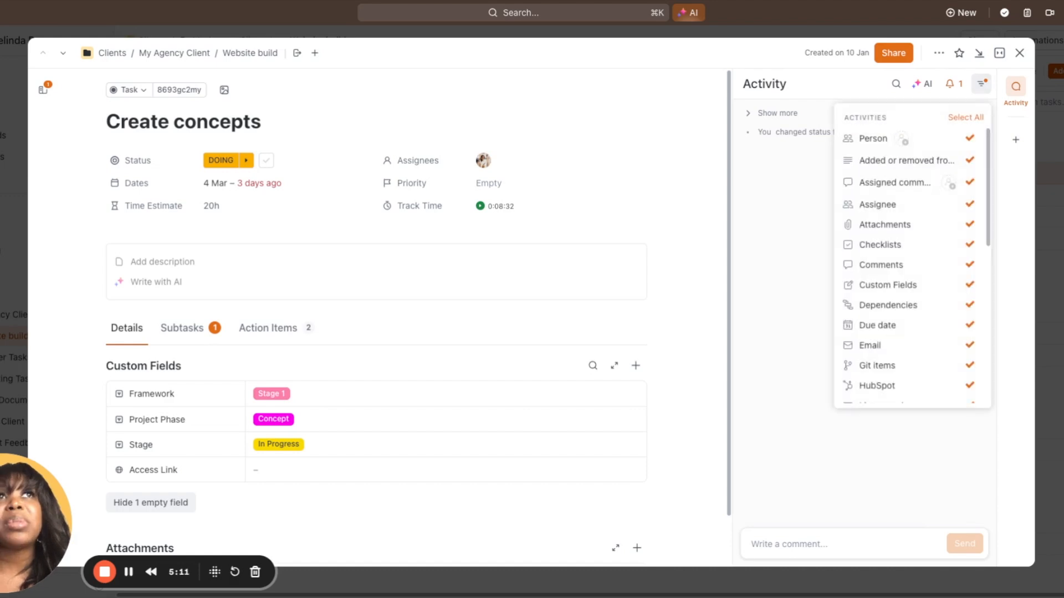
scroll(944, 248, down, 5)
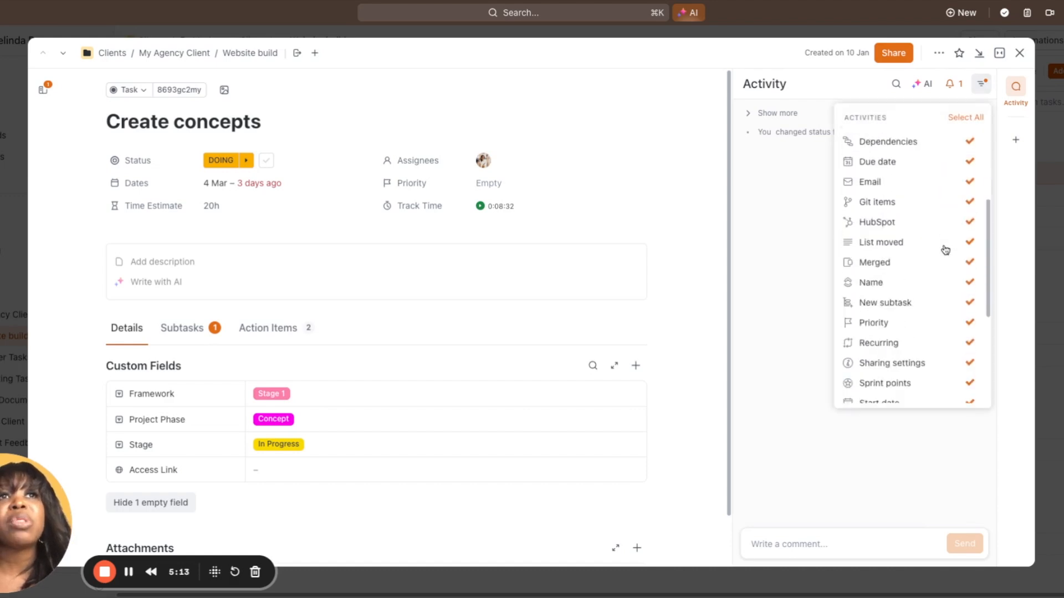
scroll(912, 255, down, 2)
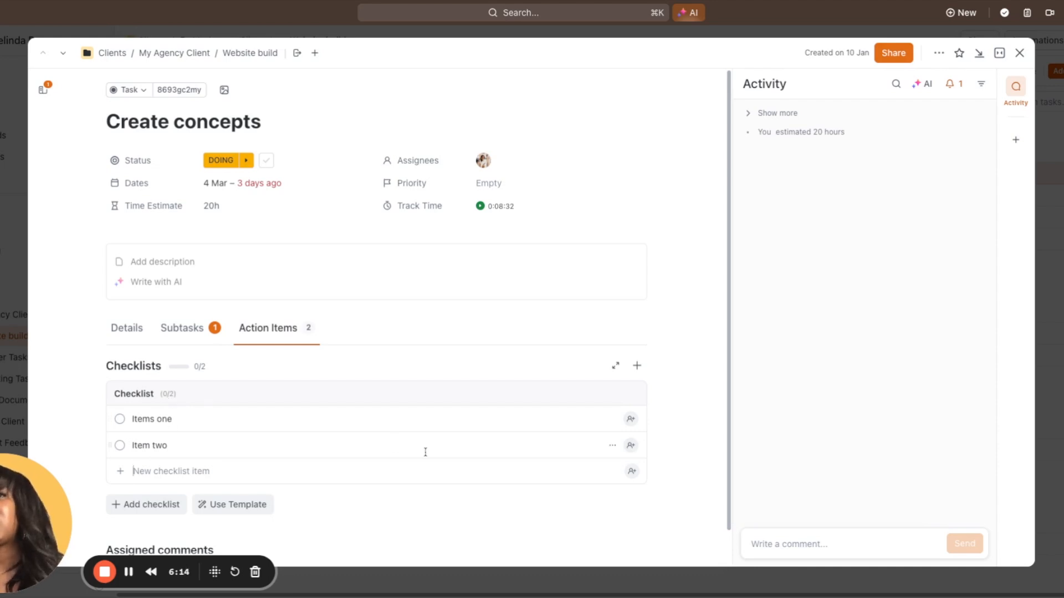
Step: Assign the checklist item Items one to yourself and close the Create concepts task
click(631, 423)
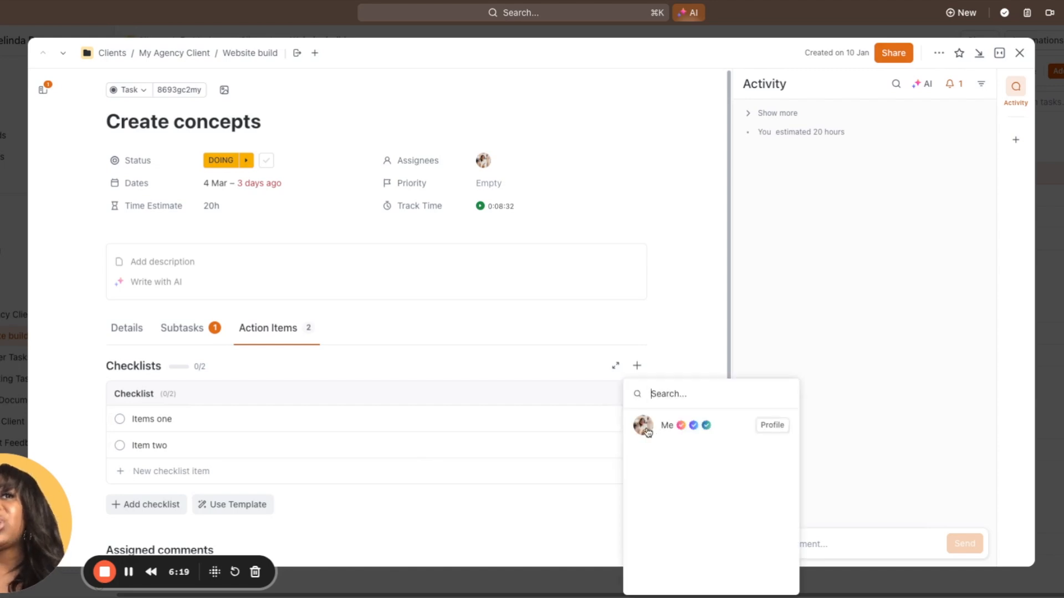
click(644, 427)
click(687, 295)
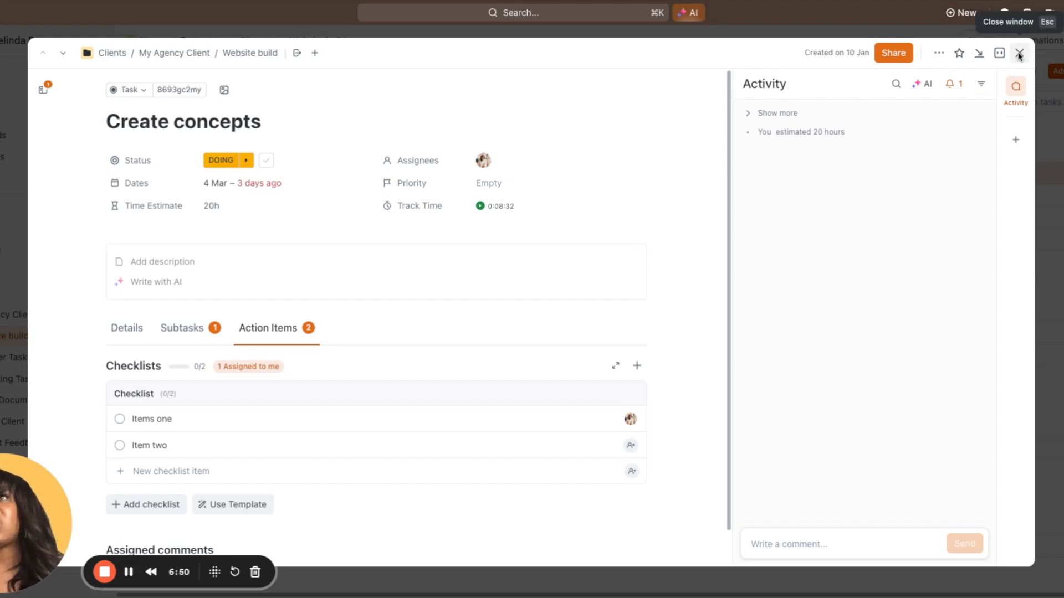
key(Escape)
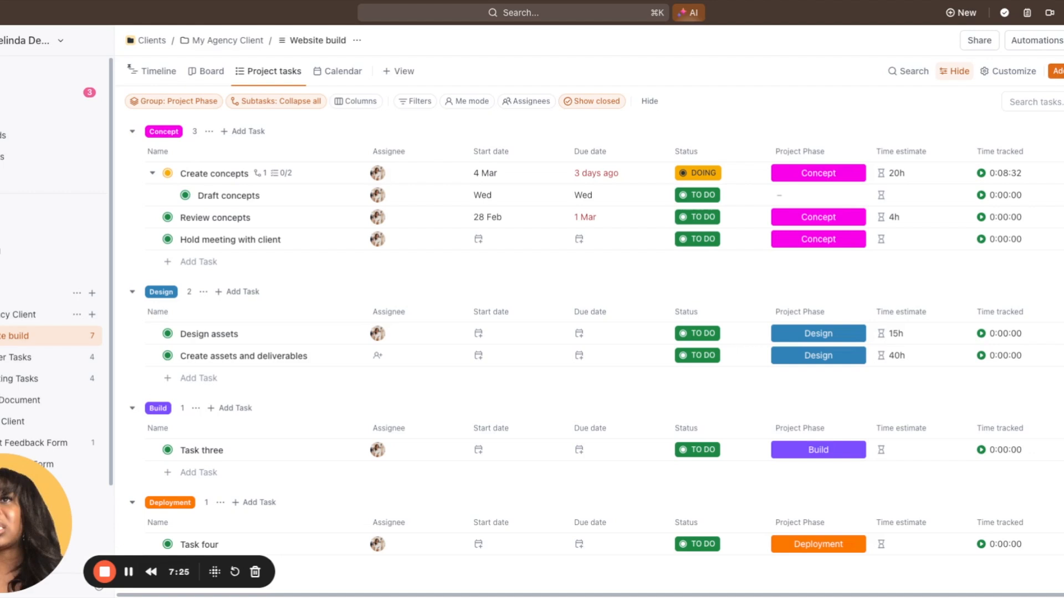
Step: View the status options of Review concepts, and open the status settings of the Website build list
click(167, 217)
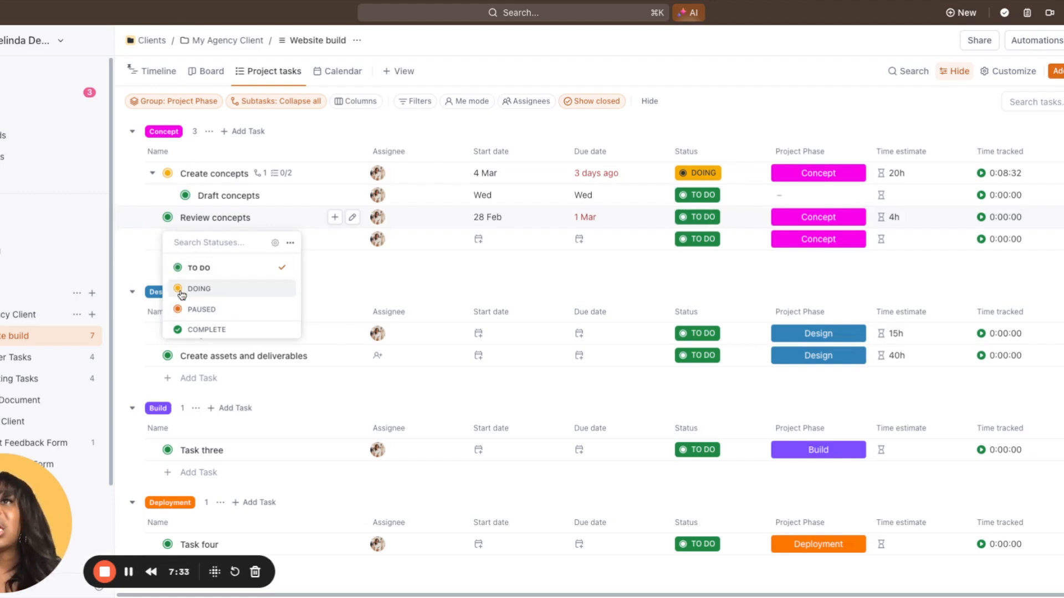
click(71, 341)
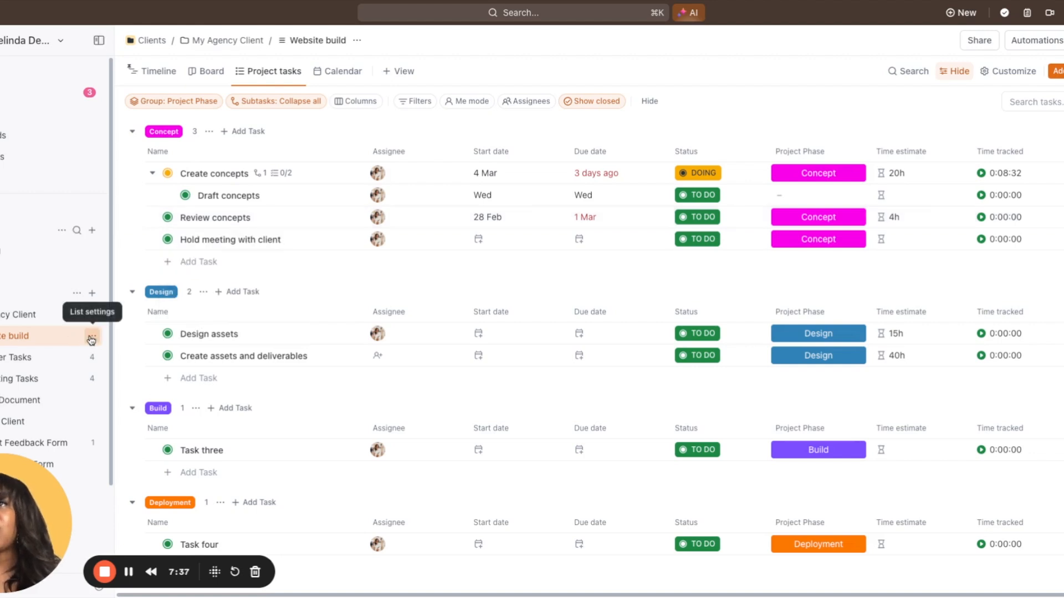
click(92, 340)
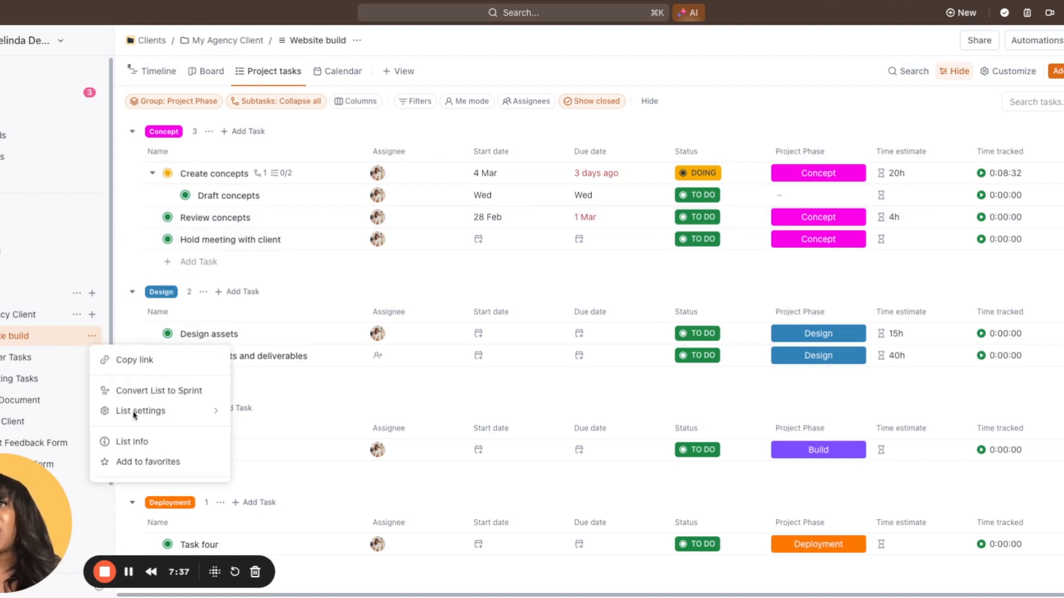
mouse_move(139, 350)
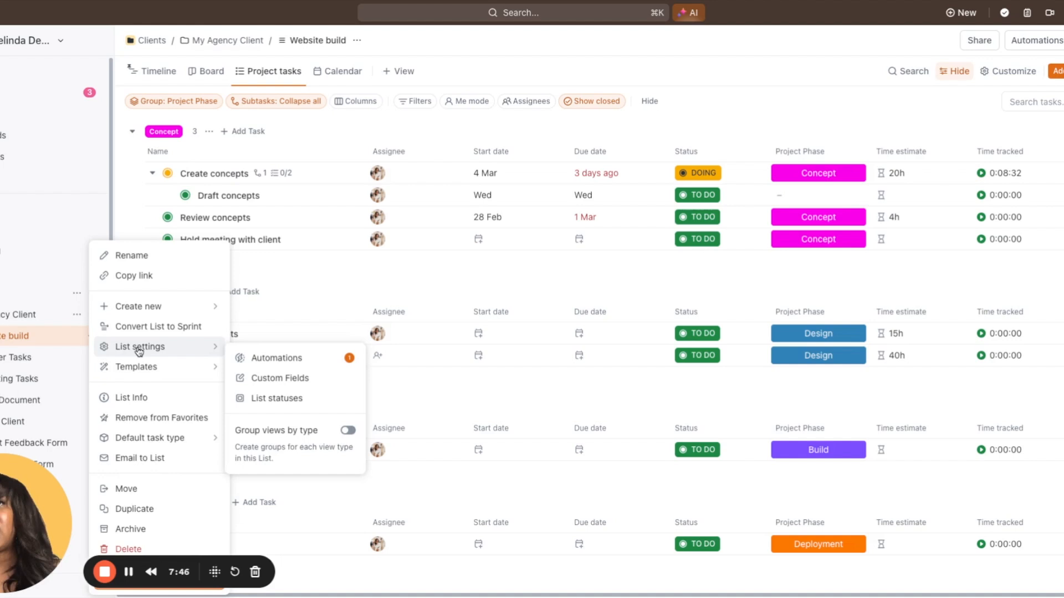
click(274, 399)
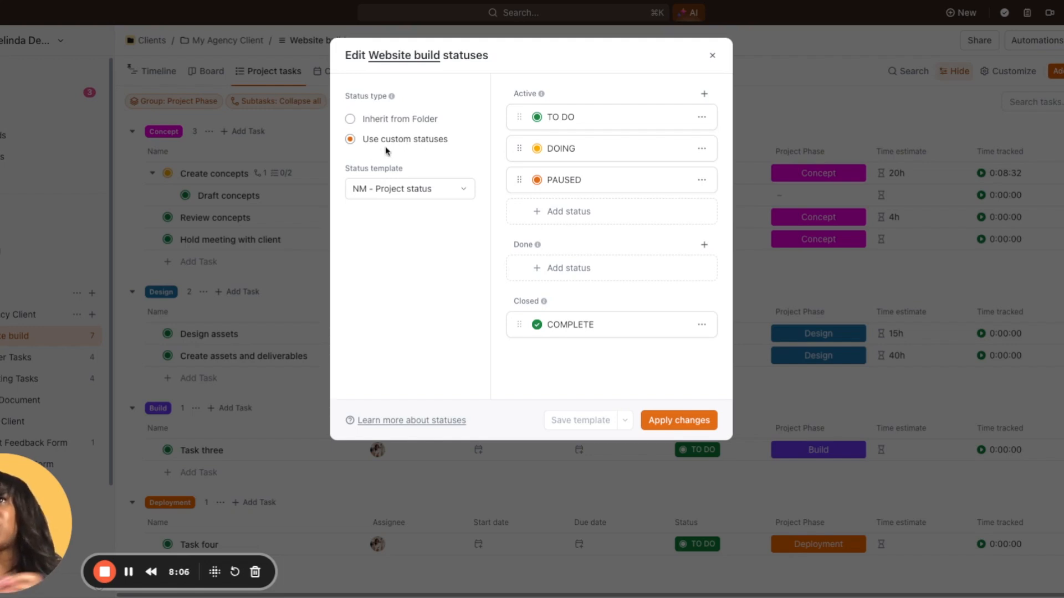
Step: Switch the status type to Inherit from Folder and save the statuses as a new template named Project Statuses
click(367, 122)
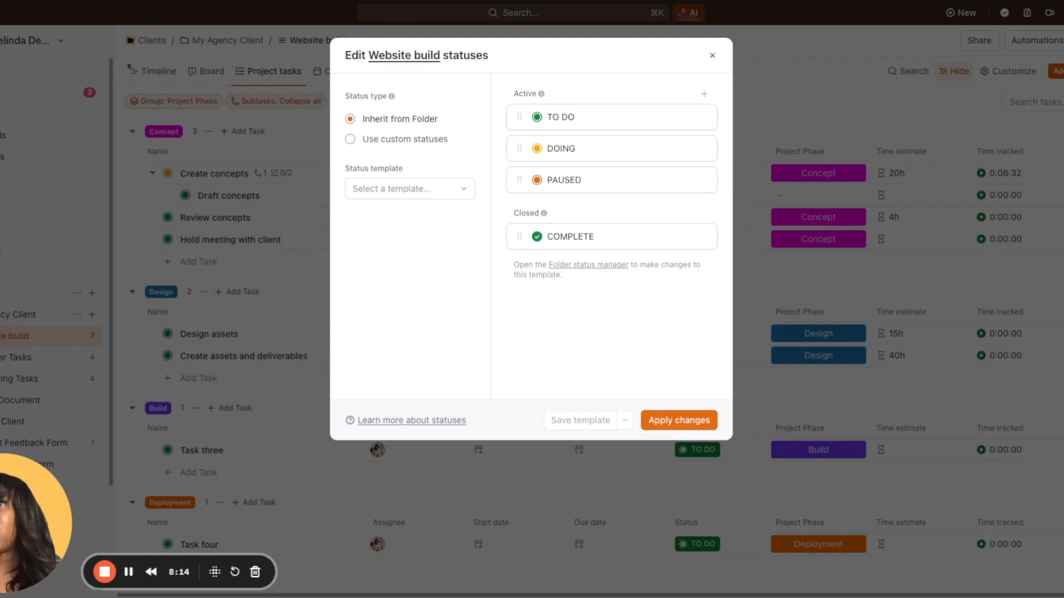
click(398, 190)
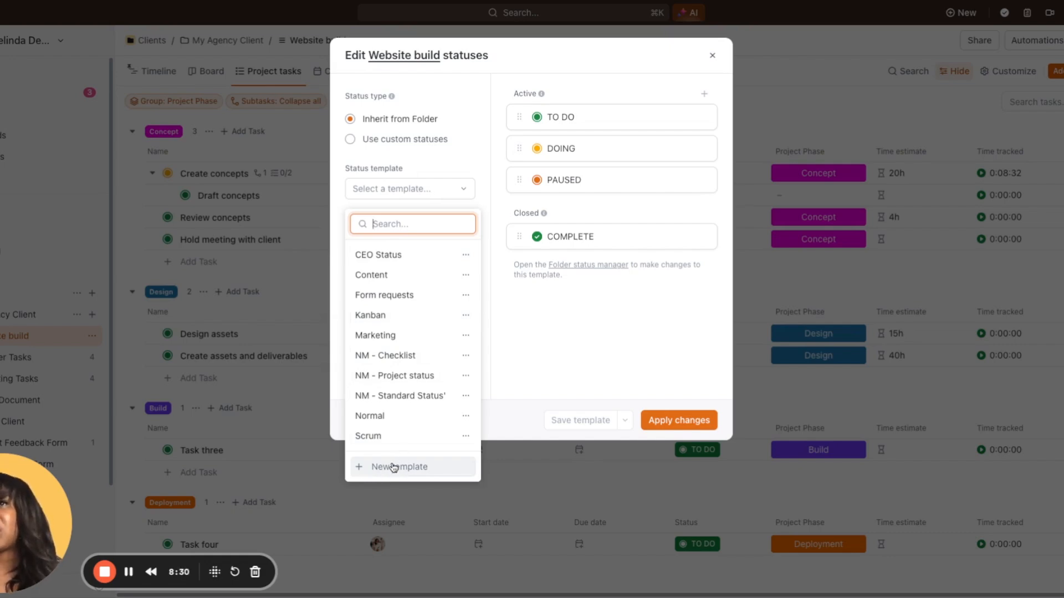
click(396, 471)
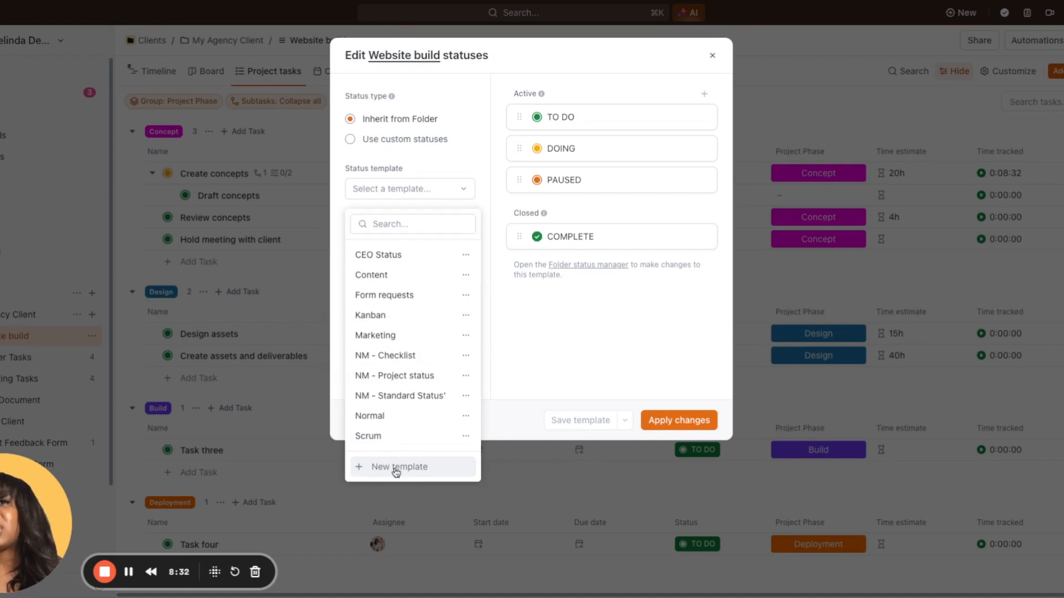
click(396, 468)
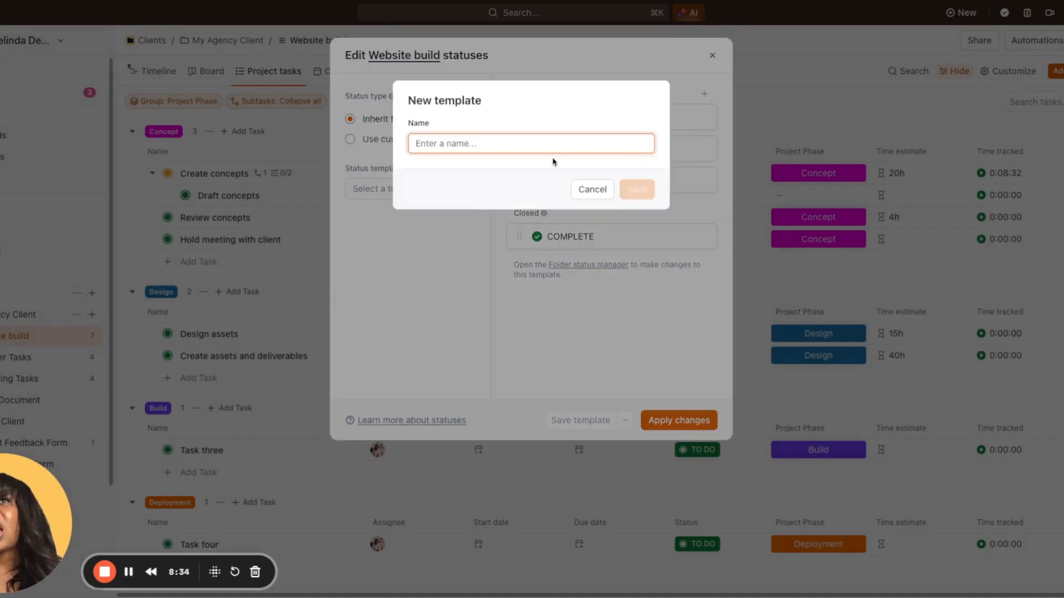
text(Project S)
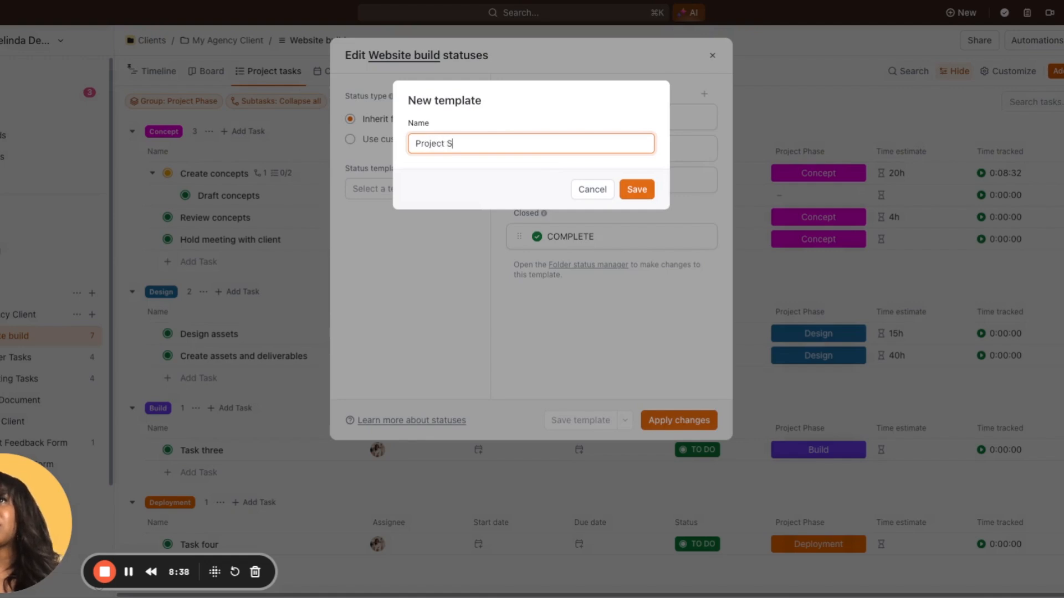
text(tatuses)
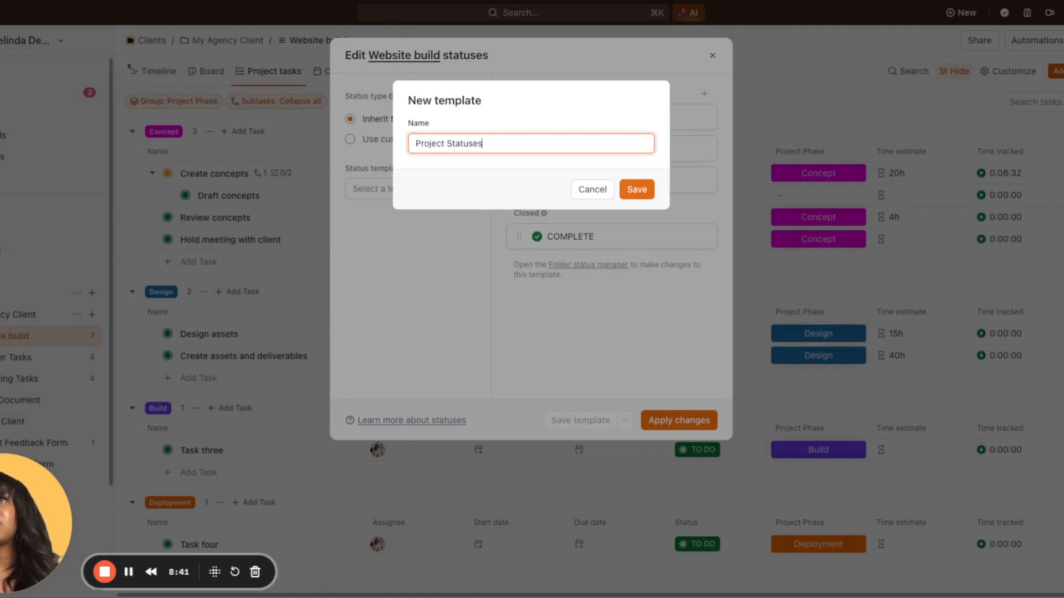
click(636, 190)
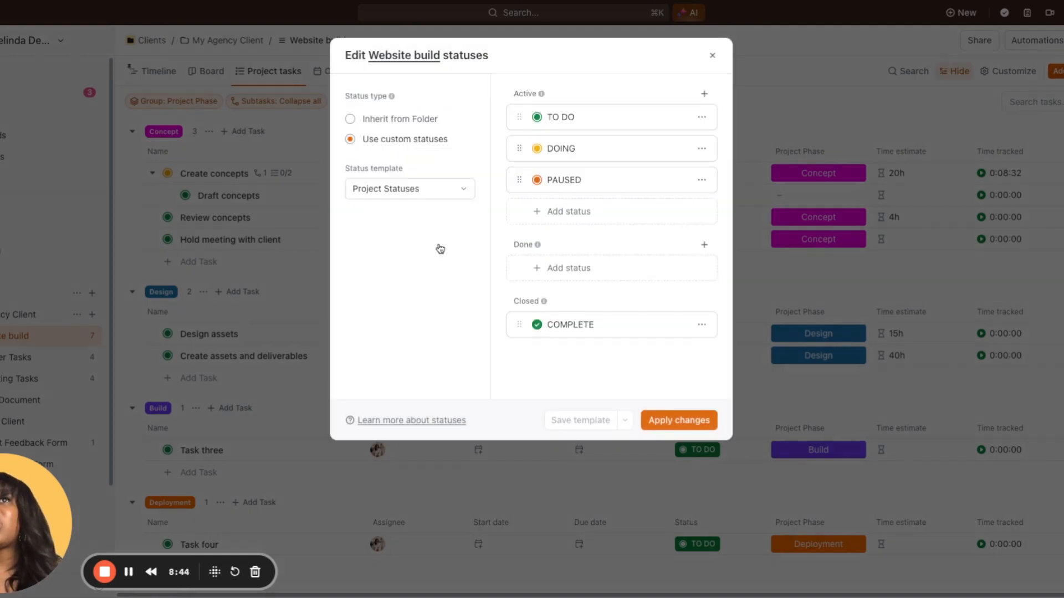
Step: Rename the active status DOING to IN PROGRESS and PAUSED to IN REVIEW
double_click(562, 150)
text(IN PROG)
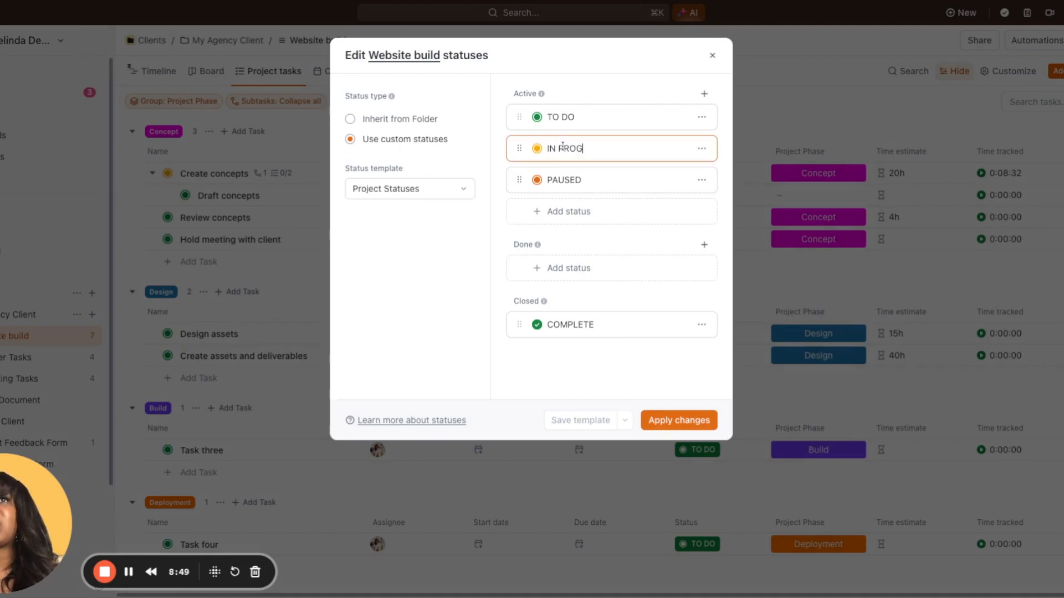
text(RESS)
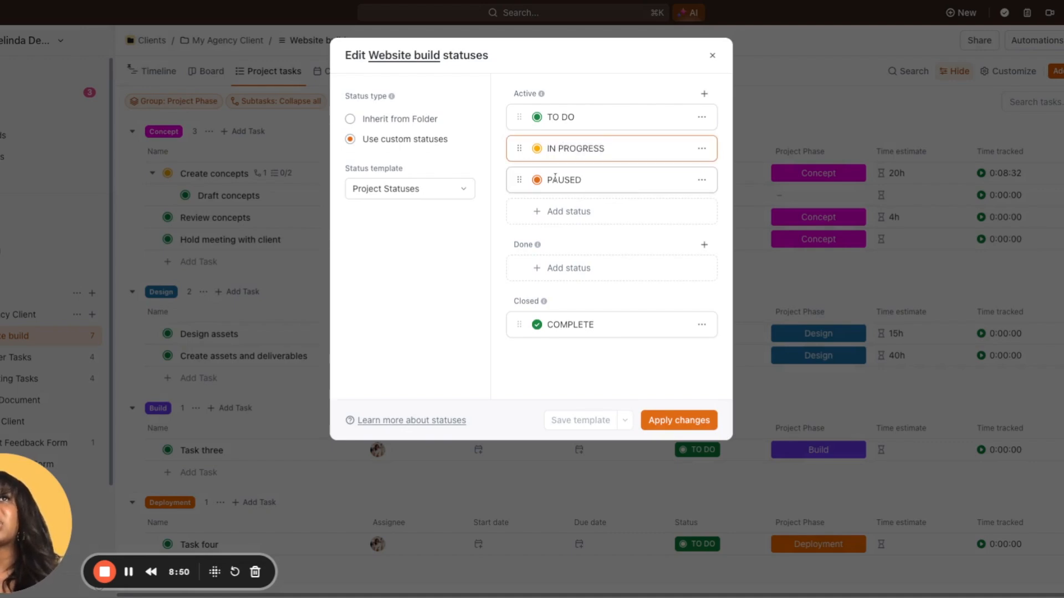
double_click(559, 181)
text(IN REVIEW)
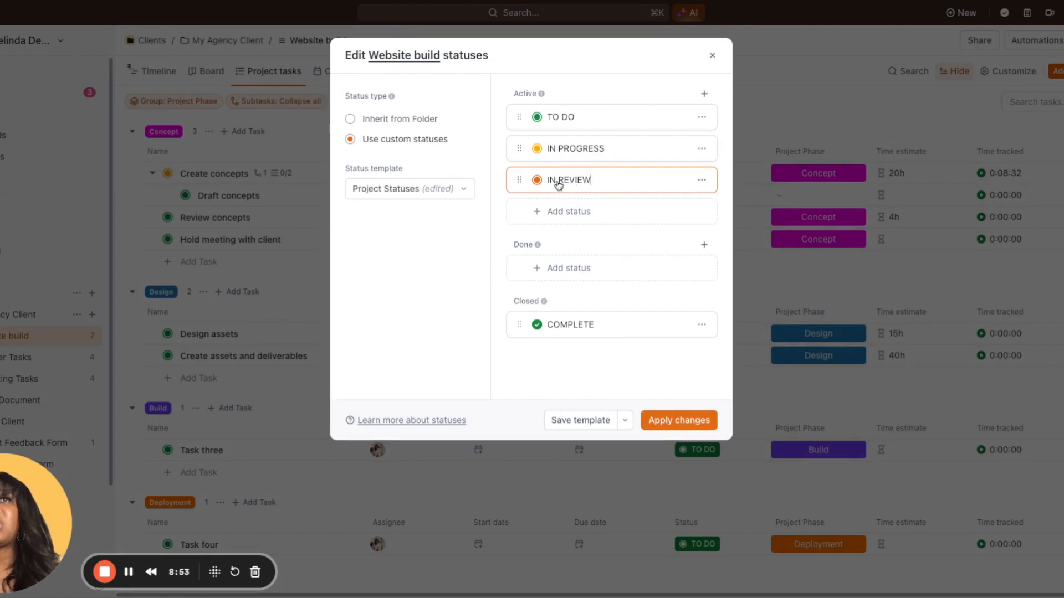
Step: Add a status named PAUSED to the active group and color it purple
click(564, 213)
text(PAUSED)
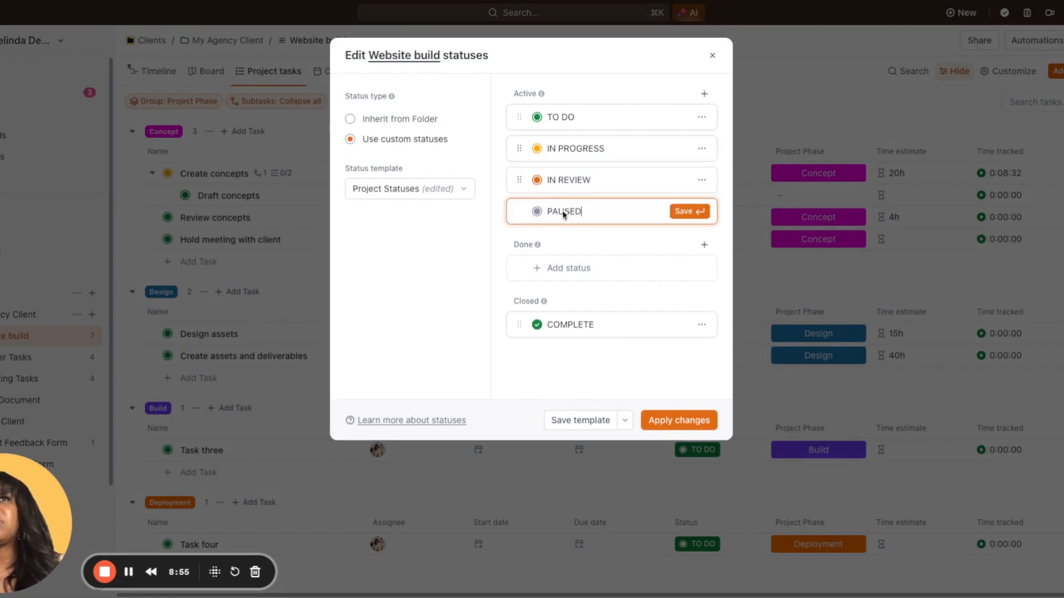
key(Return)
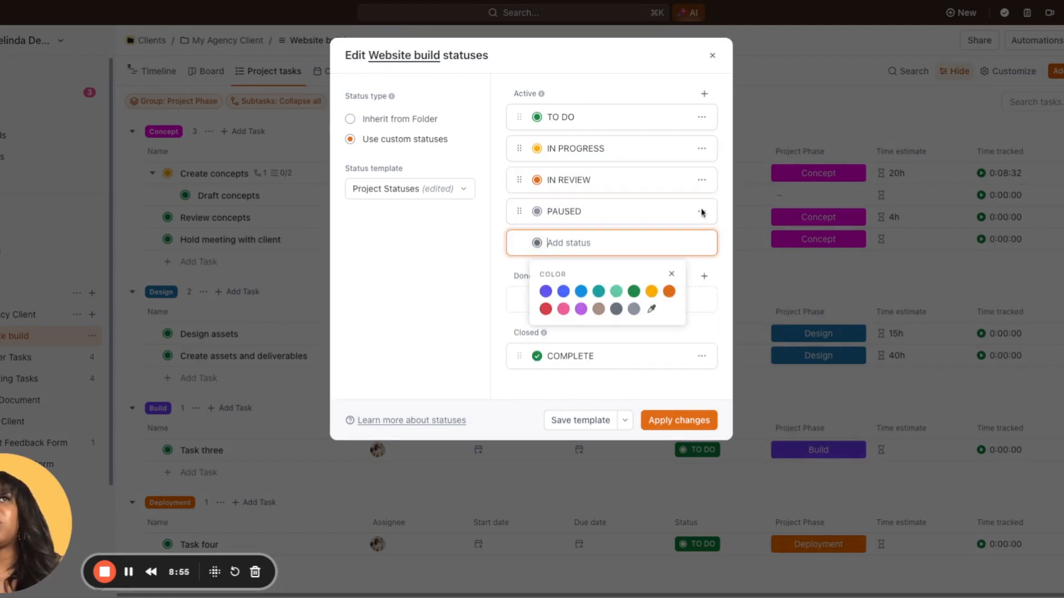
click(580, 311)
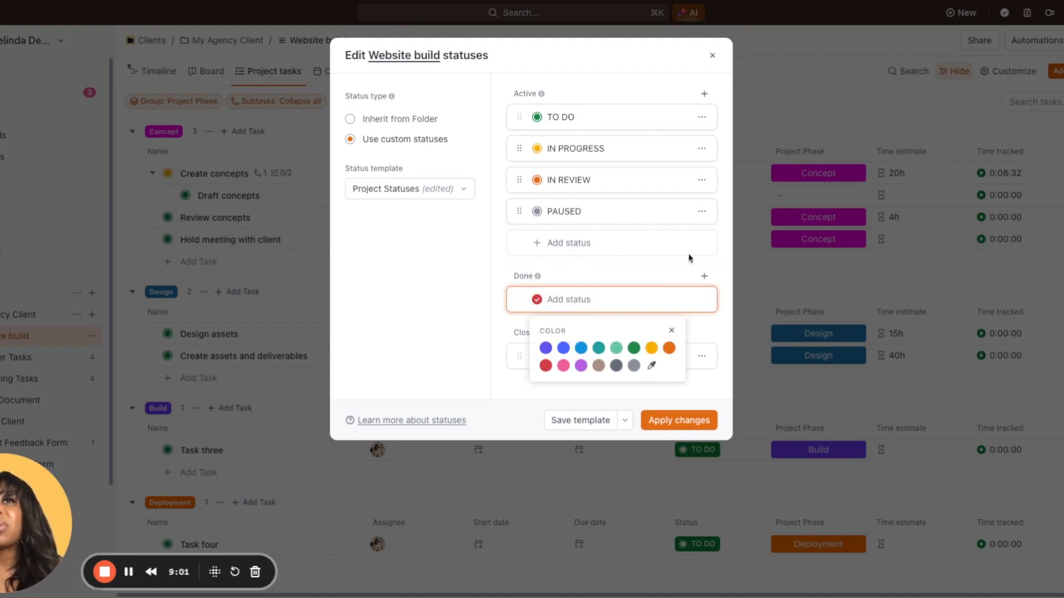
click(701, 211)
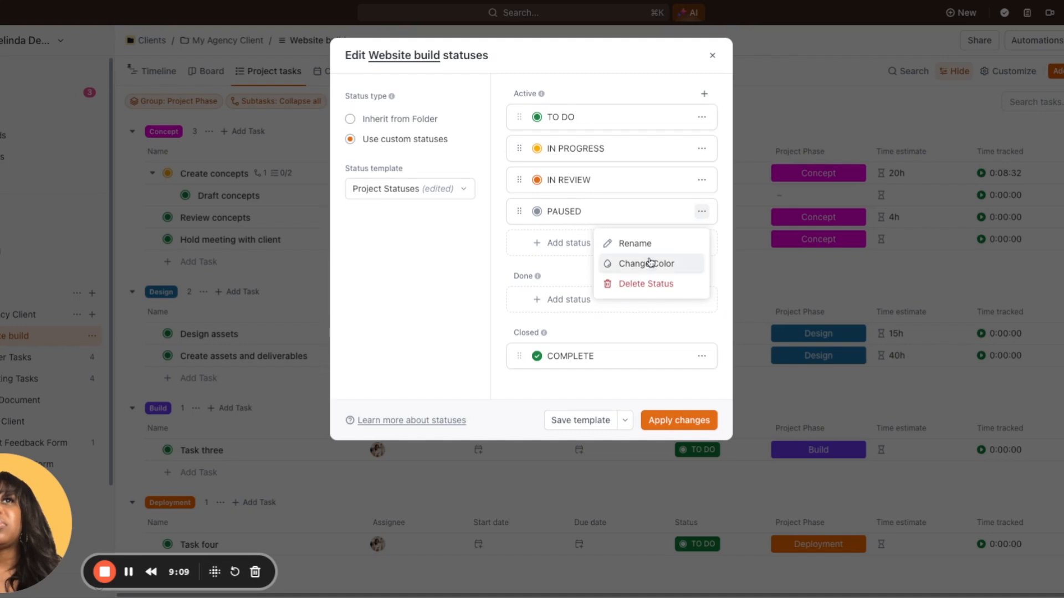
click(584, 263)
click(583, 186)
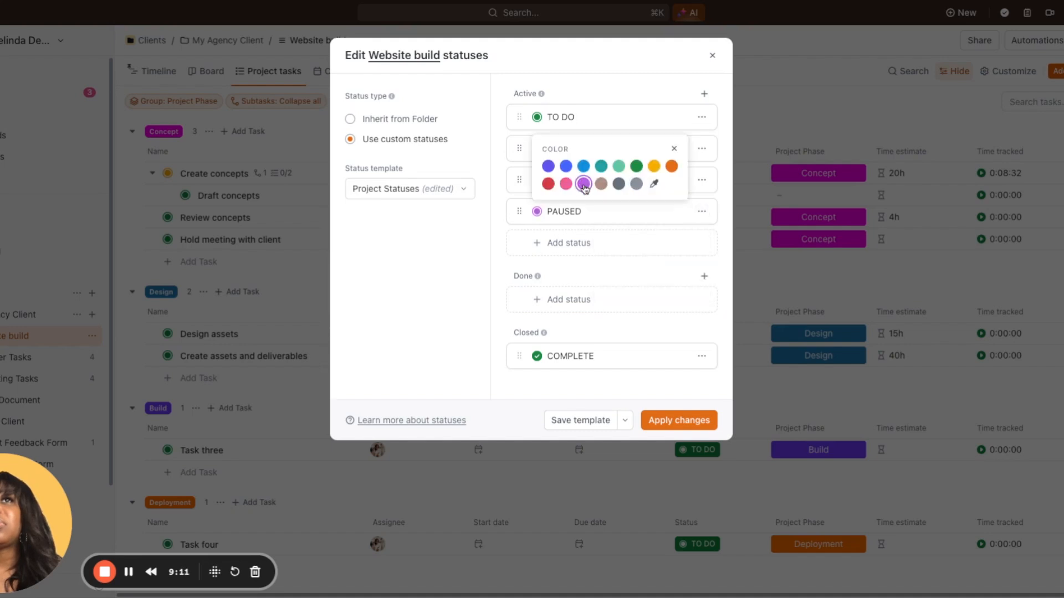
click(499, 252)
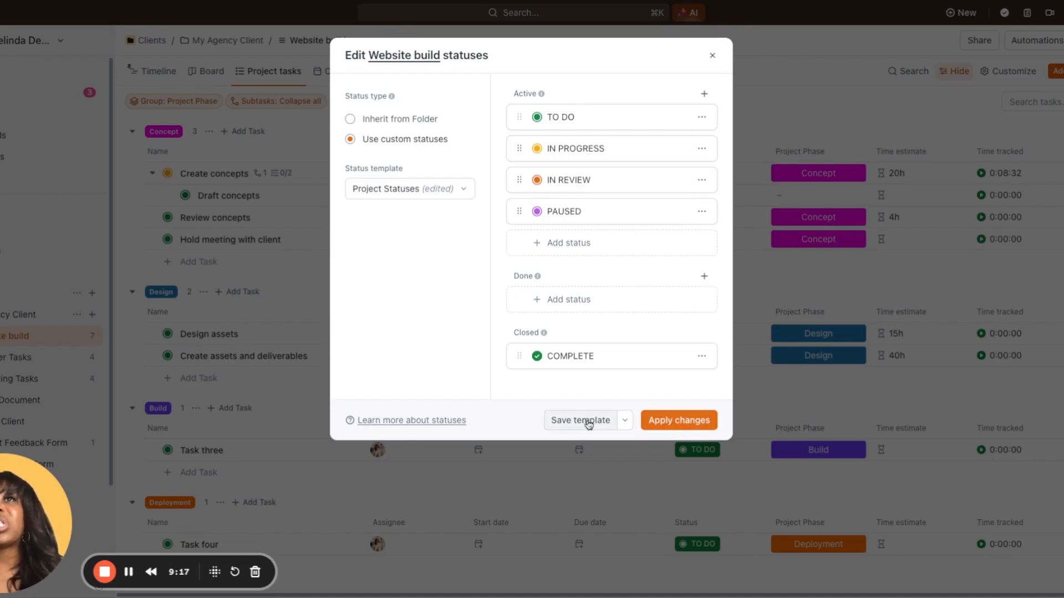
Step: Save the edited statuses to the Project Statuses template and apply the changes to the Website build list
click(626, 423)
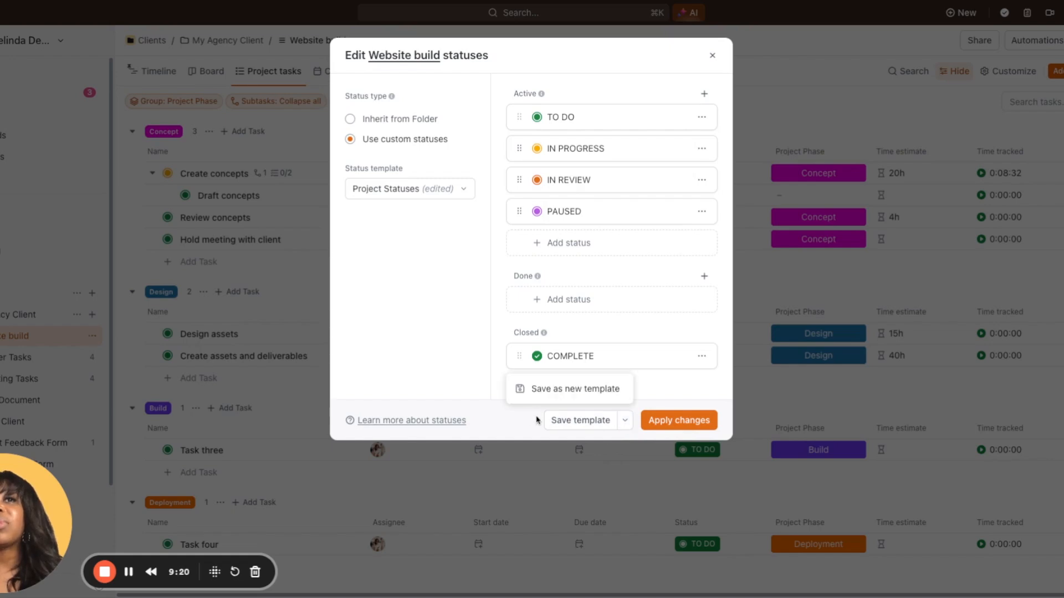
click(622, 424)
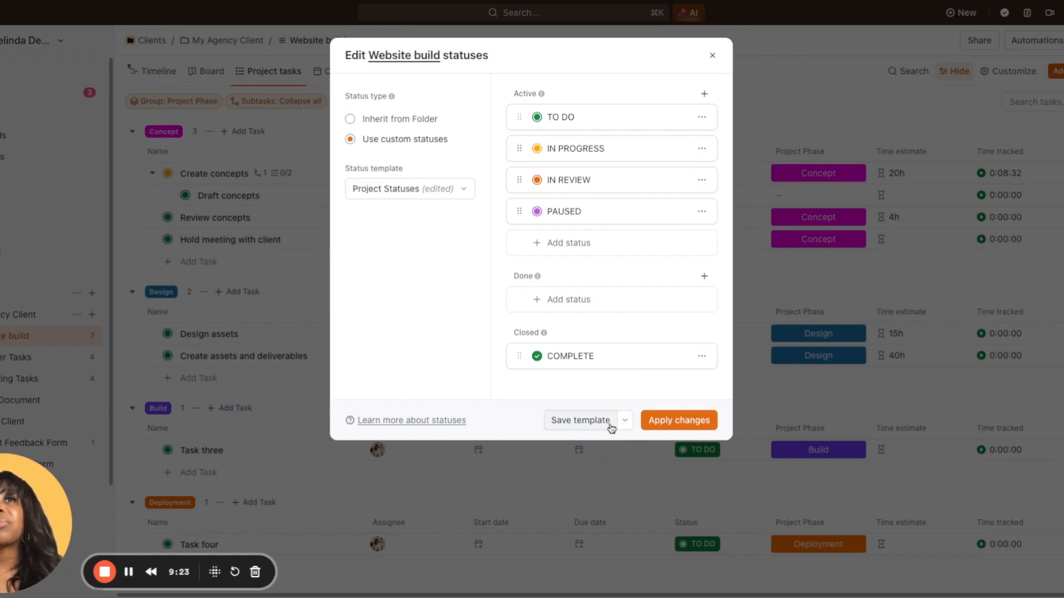
click(603, 424)
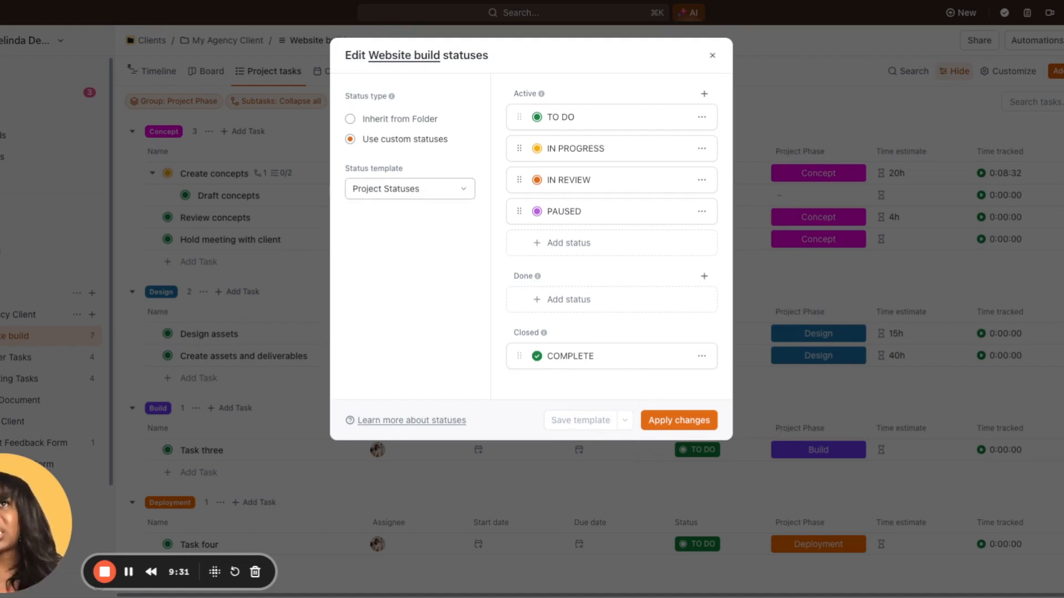
click(686, 426)
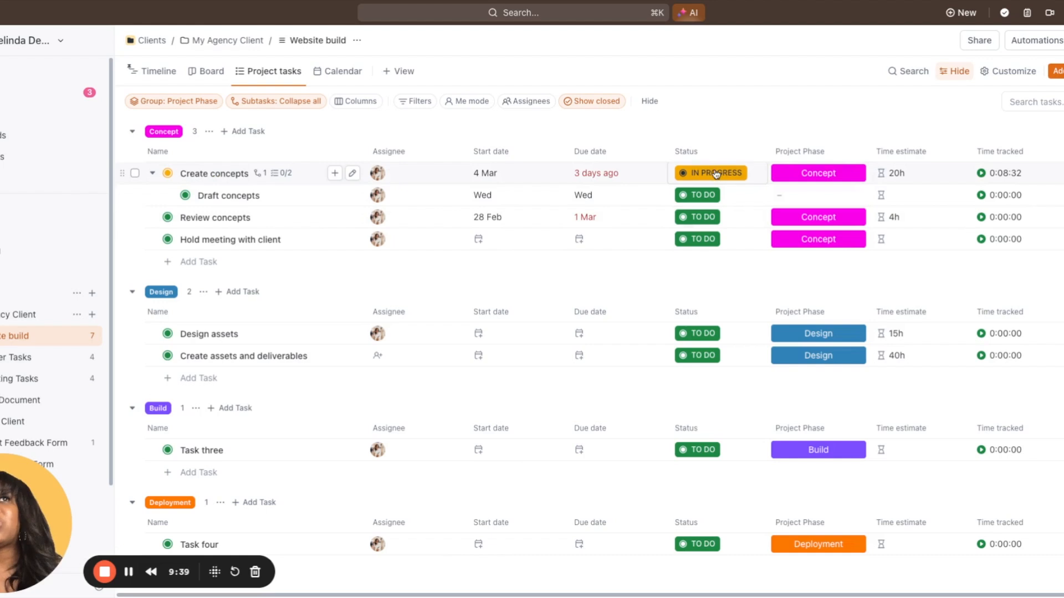
Step: Check the status options available for the Create concepts task
click(169, 174)
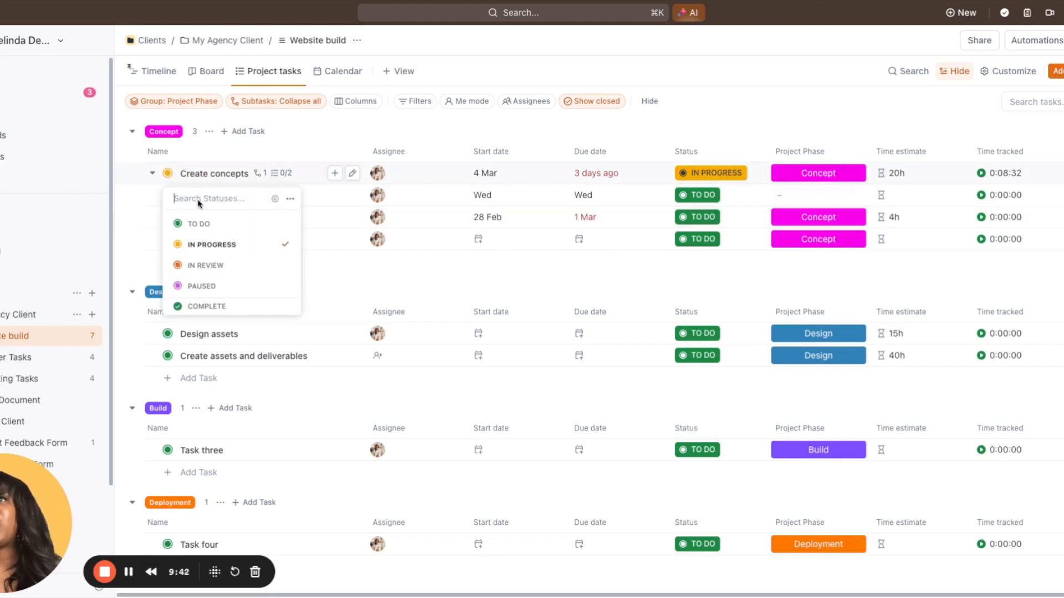
click(154, 174)
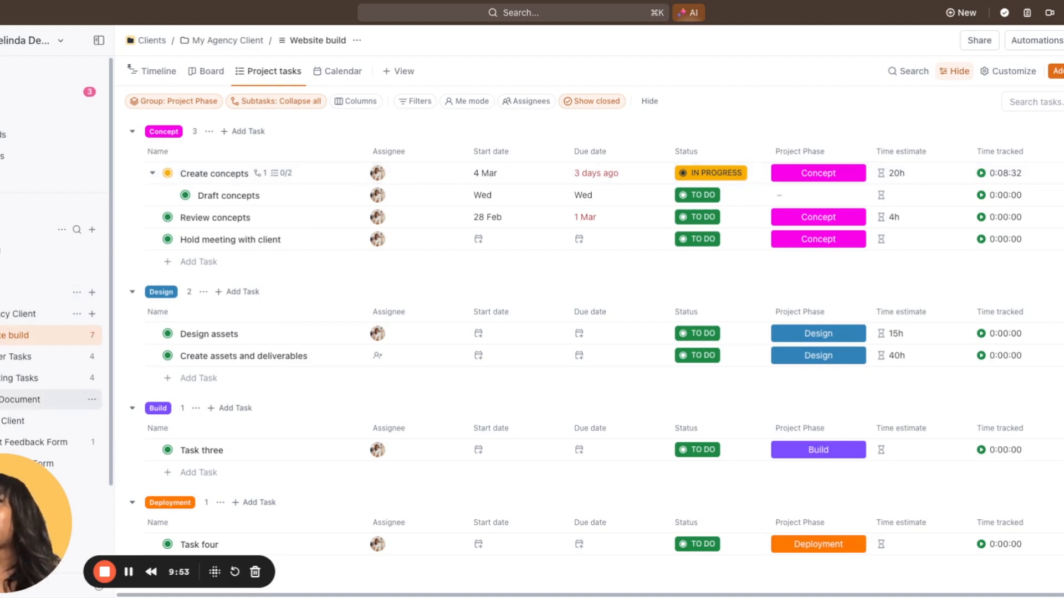
Step: Open the Client Tasks view of the Clients space and inspect which active statuses its status filter includes
scroll(16, 407, down, 3)
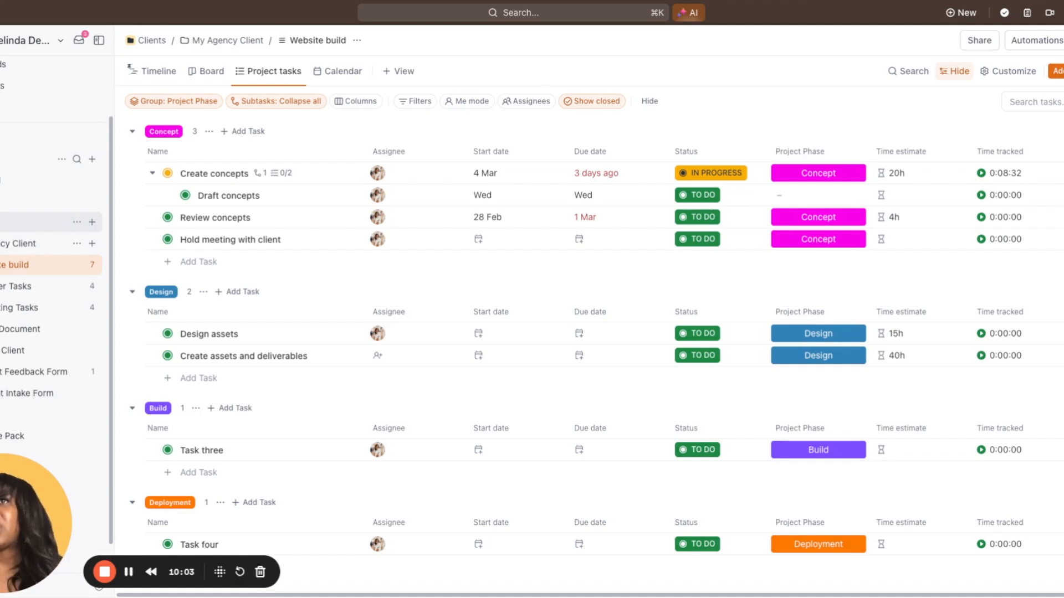
click(22, 221)
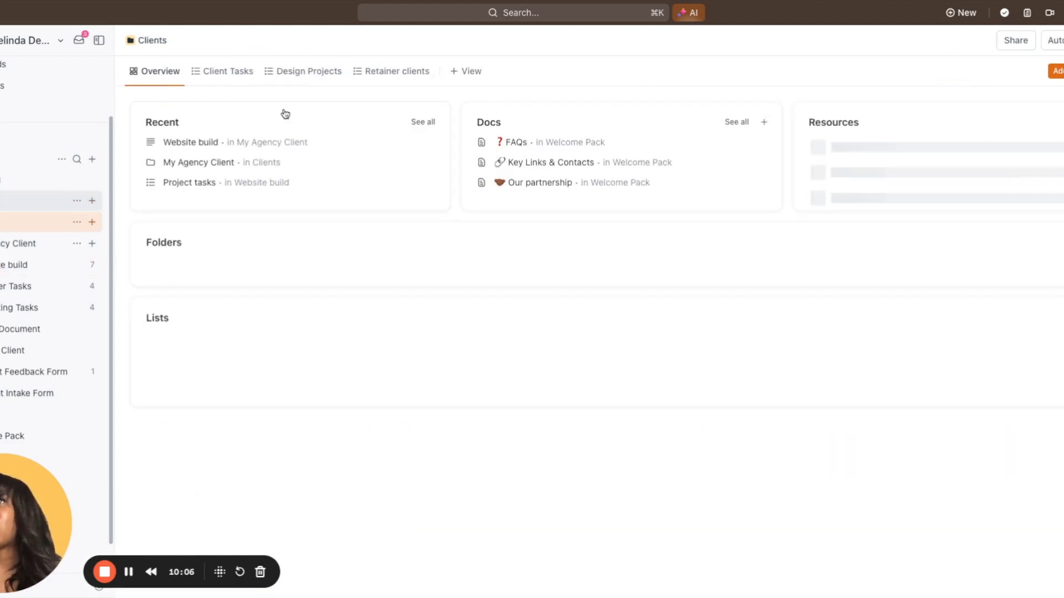
click(216, 76)
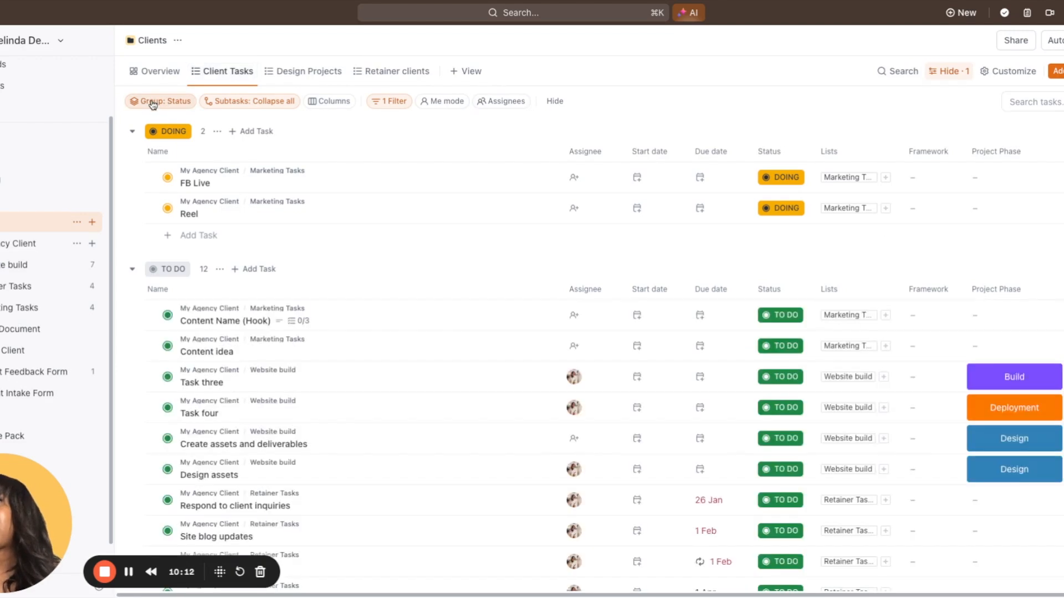
click(392, 106)
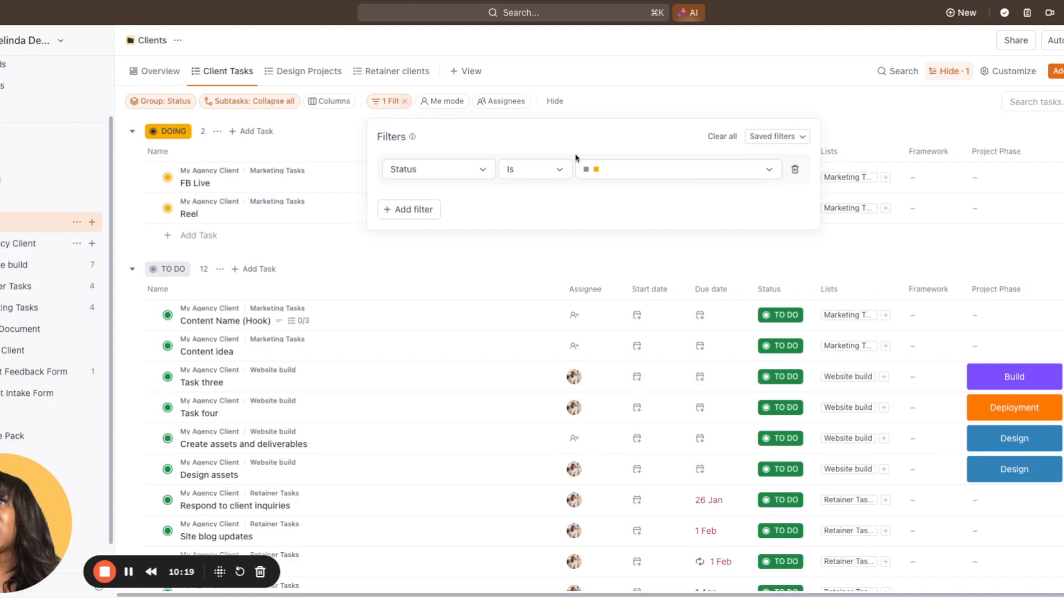
click(767, 171)
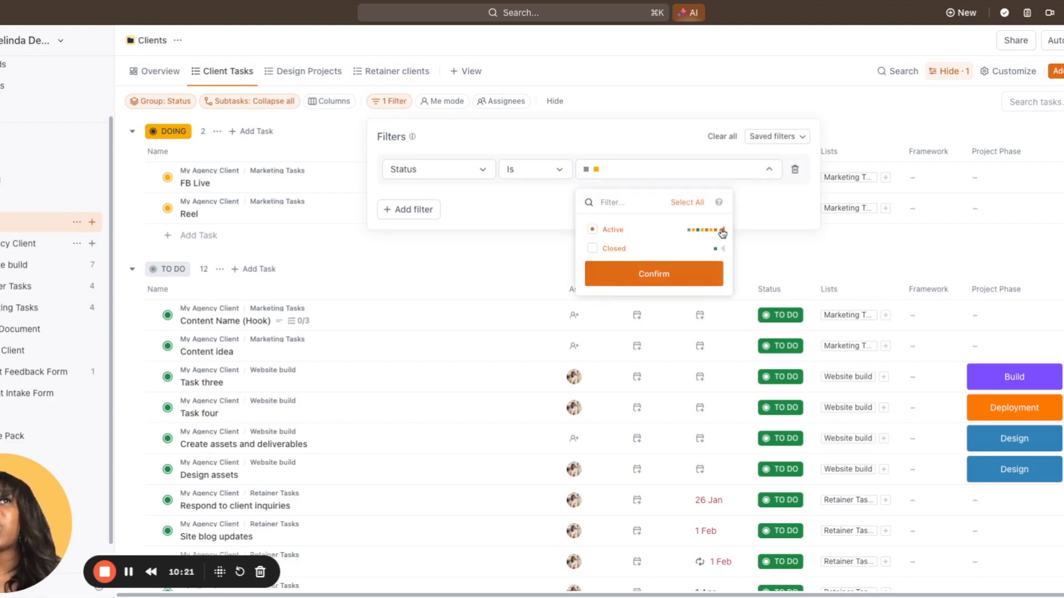
click(722, 230)
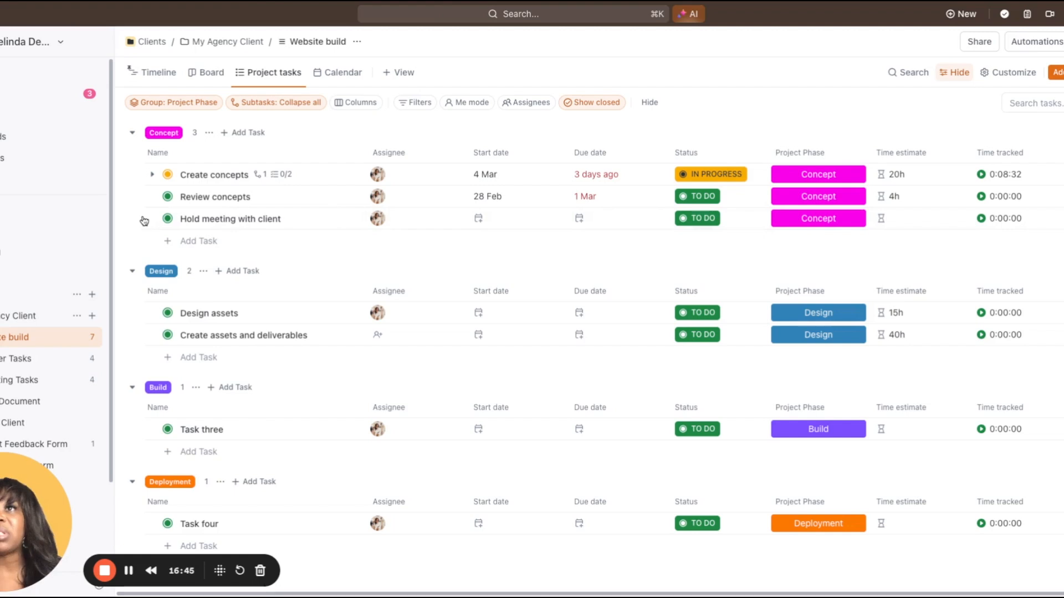
Step: Convert the Hold meeting with client task to a Milestone and check its available status options
mouse_move(137, 223)
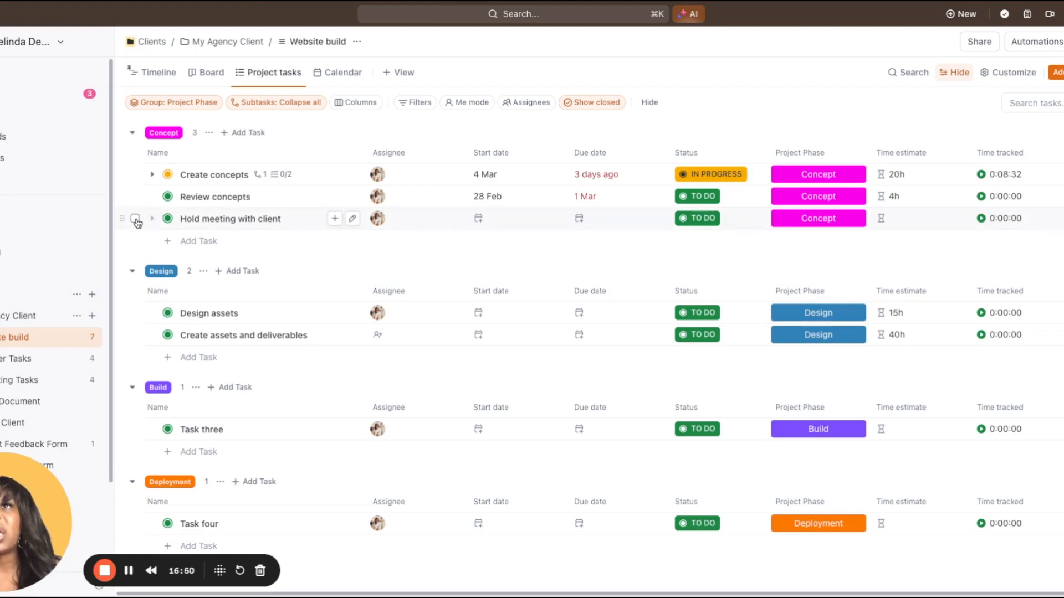
click(136, 219)
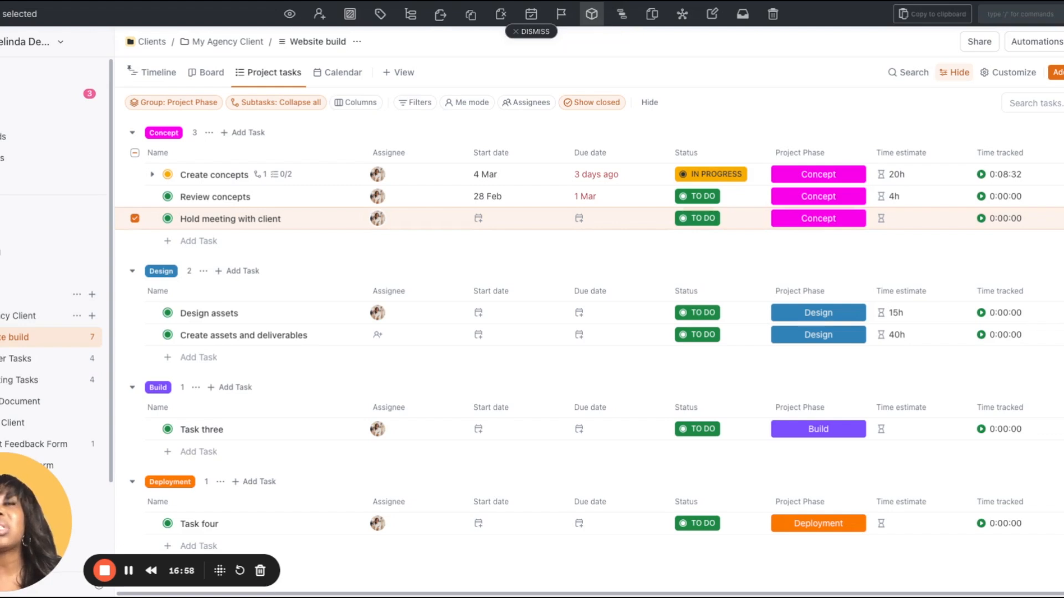
click(592, 14)
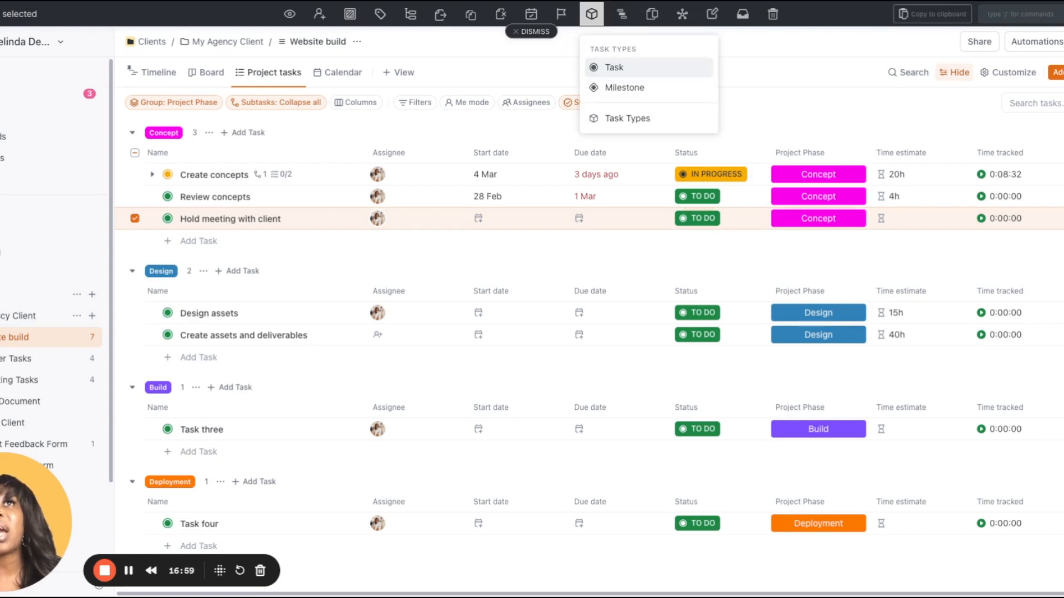
click(613, 87)
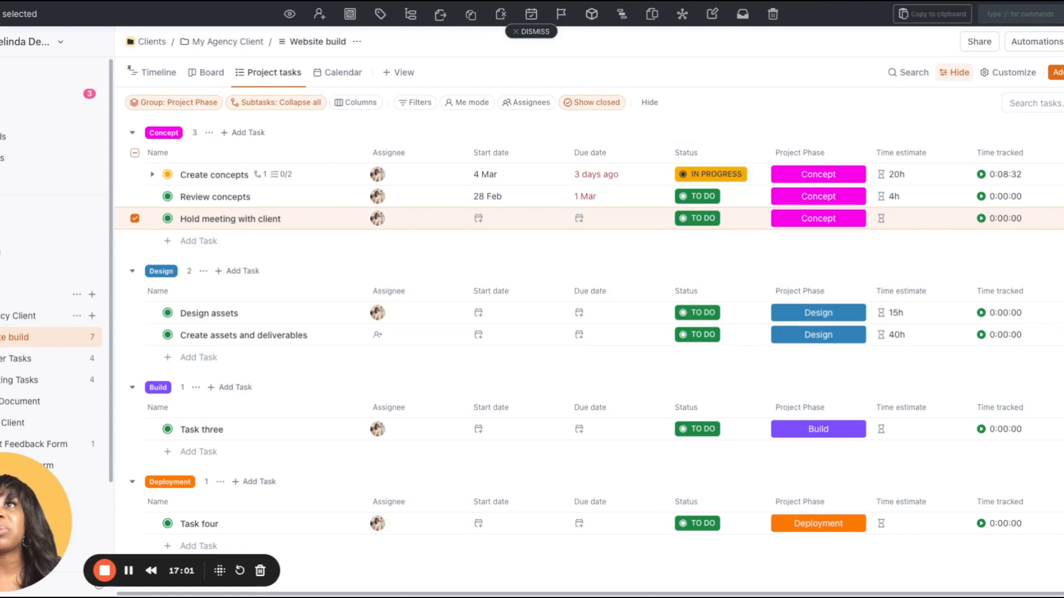
click(134, 218)
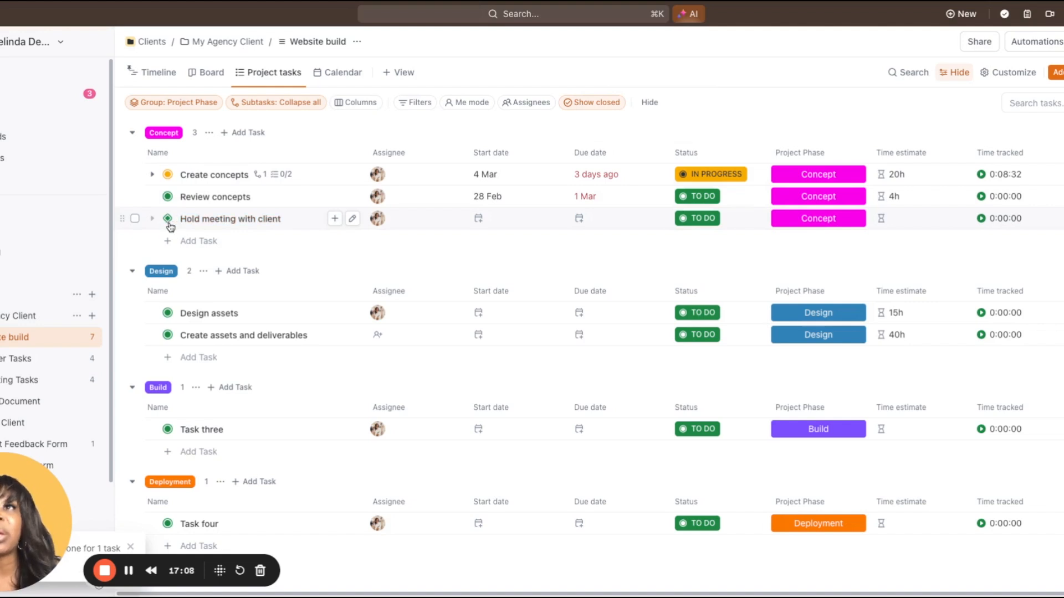
click(168, 220)
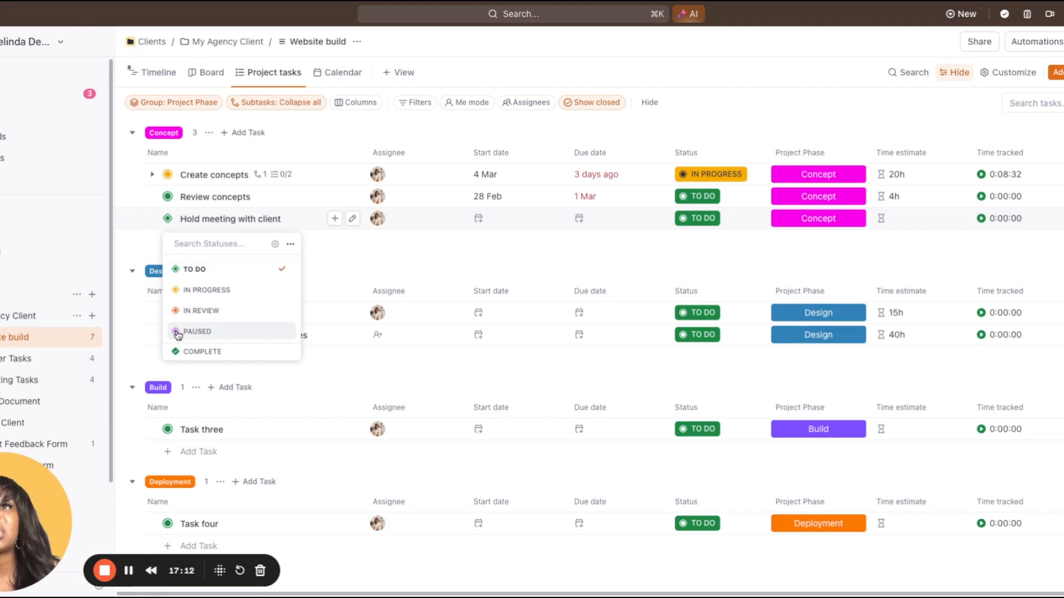
click(134, 248)
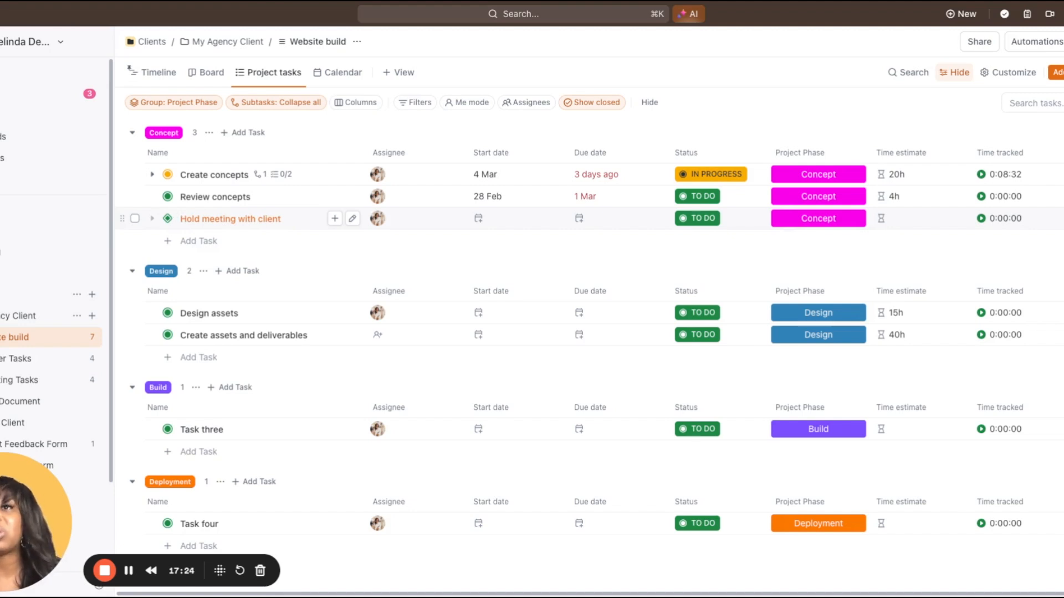
Step: Add a task named Launch to the Deployment group
scroll(167, 354, down, 1)
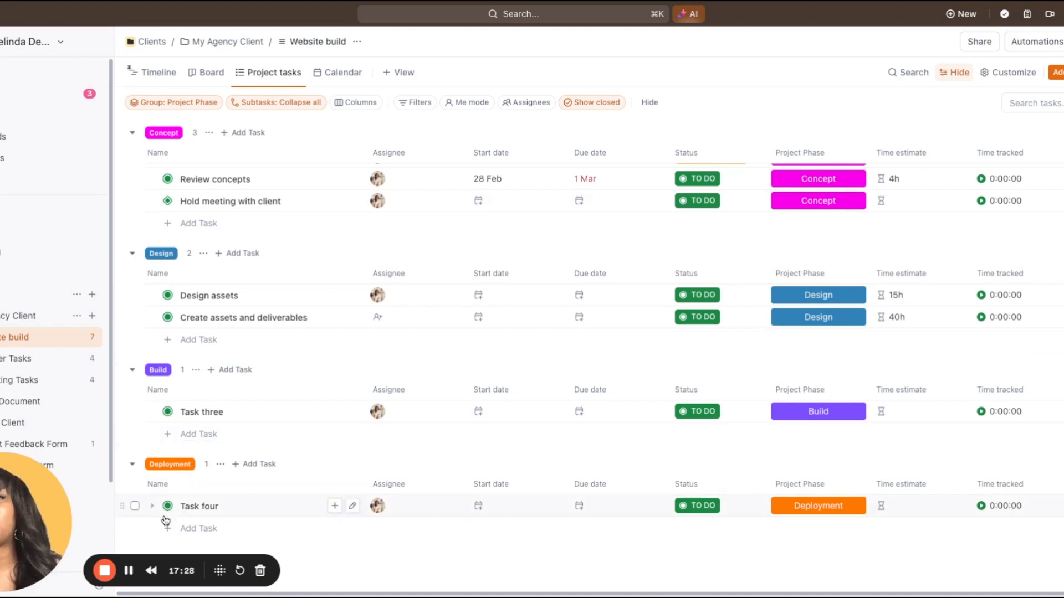
click(237, 466)
text(lAUNCH)
key(BackSpace)
key(BackSpace)
key(BackSpace)
key(BackSpace)
key(BackSpace)
key(BackSpace)
text(Launch)
key(Return)
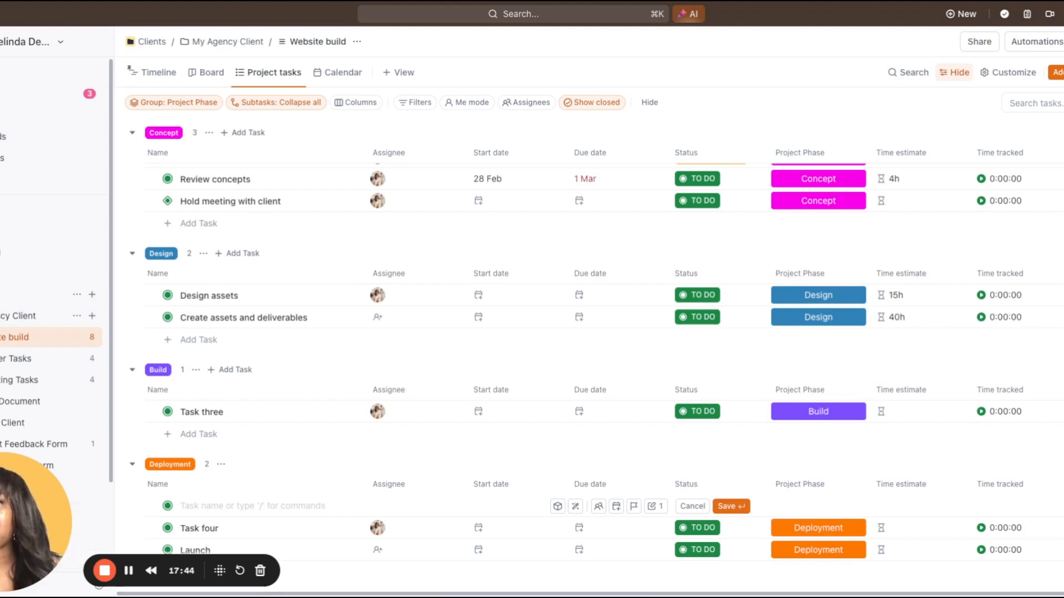
Step: Open the Launch task, change its task type to Milestone, and close it
scroll(178, 510, down, 2)
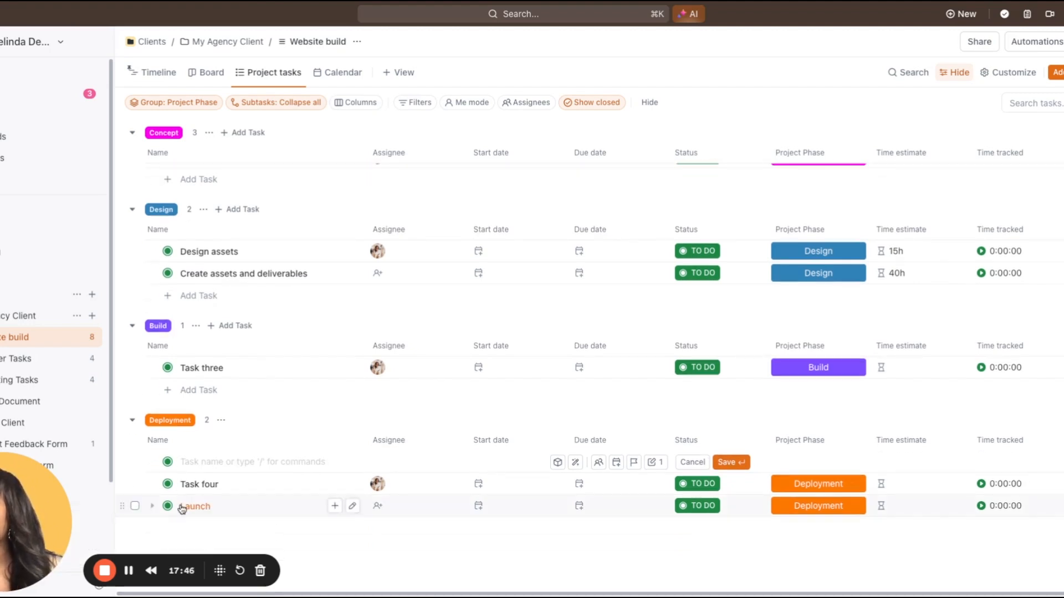
click(194, 506)
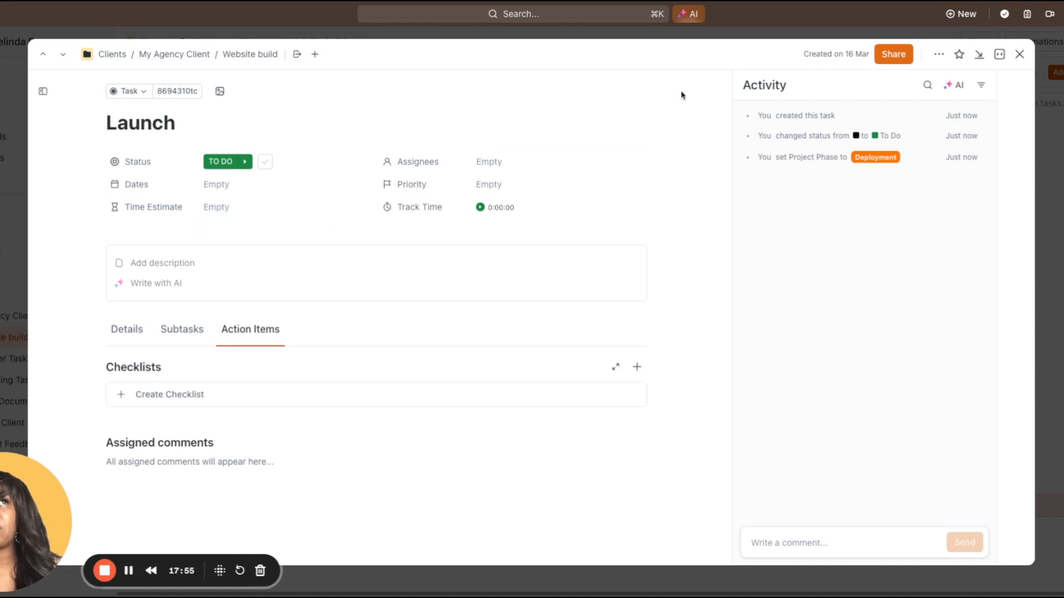
click(937, 55)
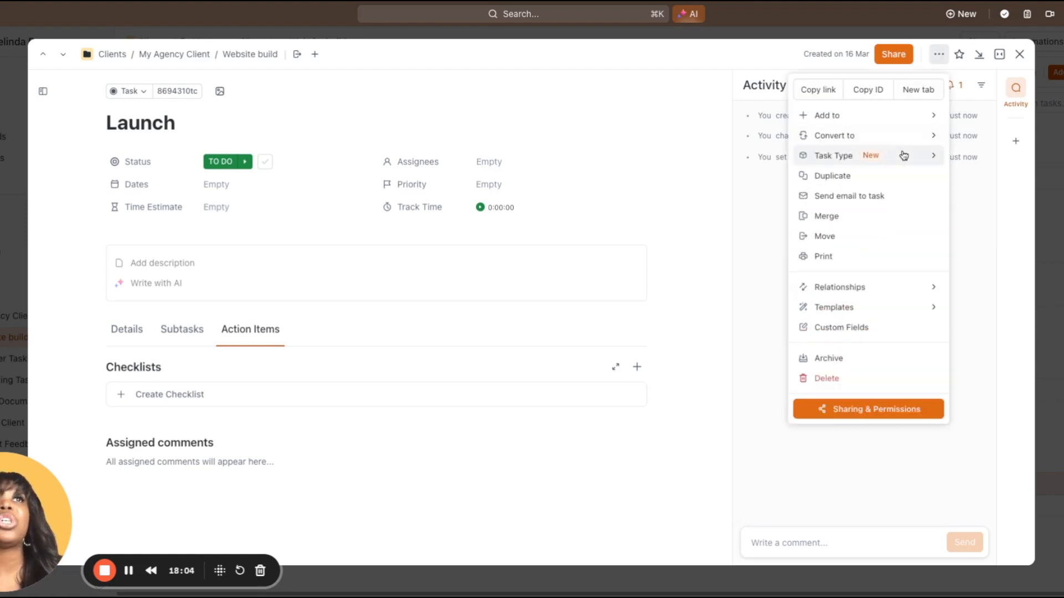
mouse_move(905, 156)
click(996, 166)
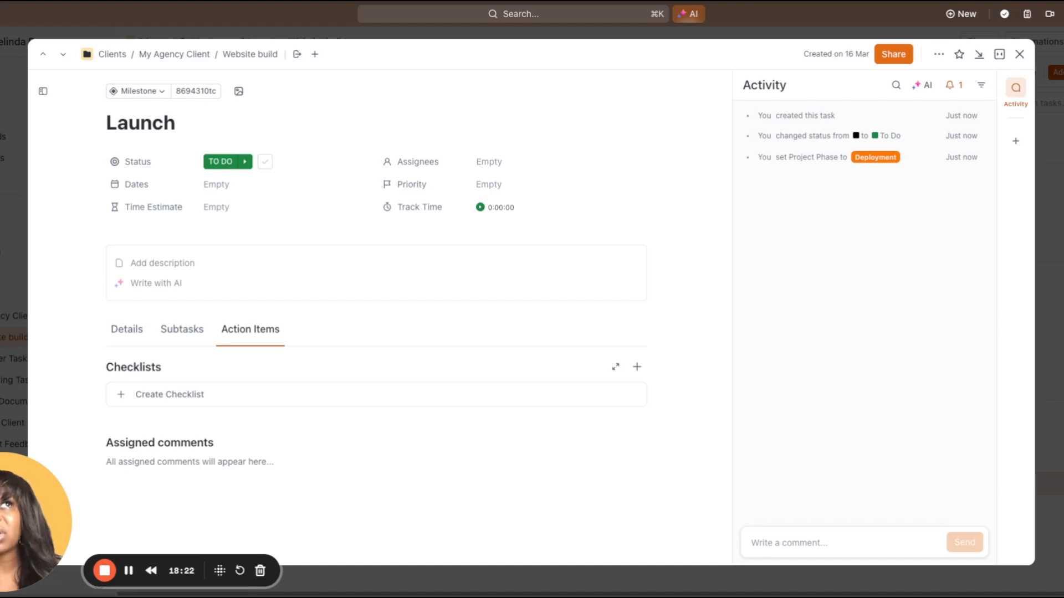
key(Escape)
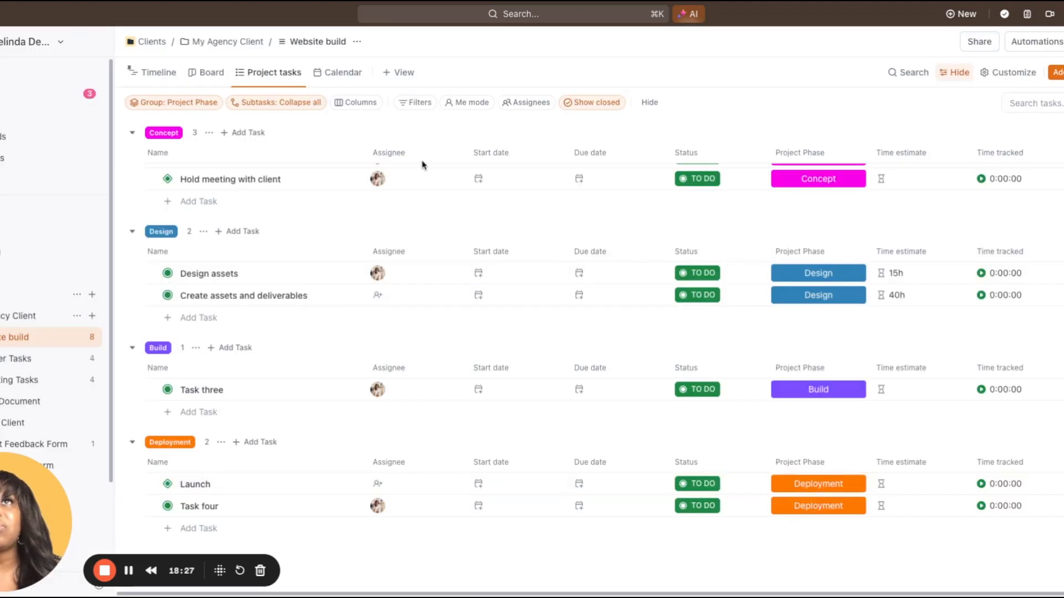
Step: Select the Design assets and Create assets and deliverables tasks and go to the workspace's task type settings
click(135, 273)
click(135, 295)
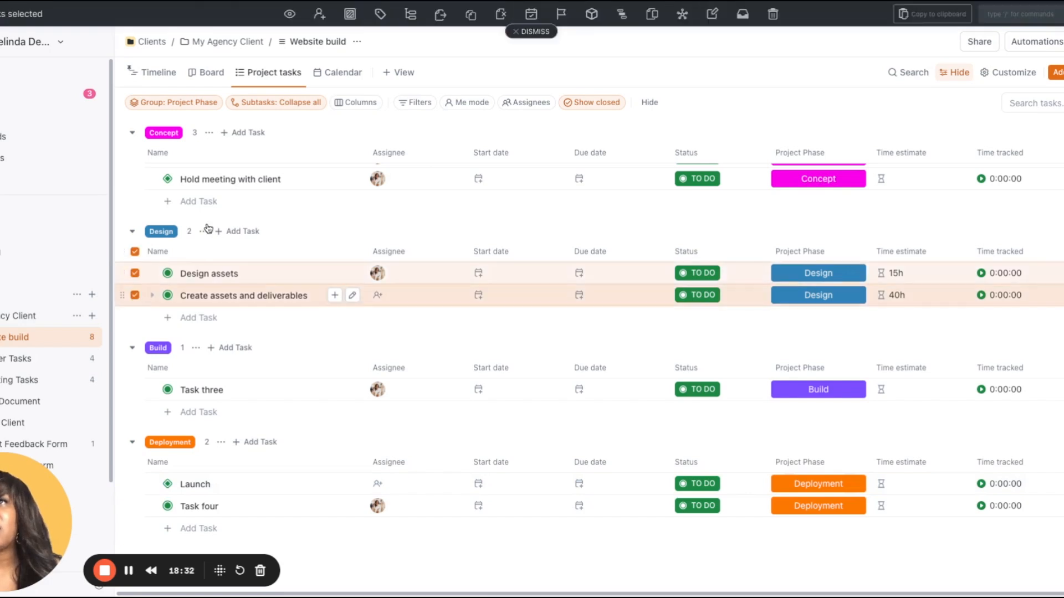
click(591, 15)
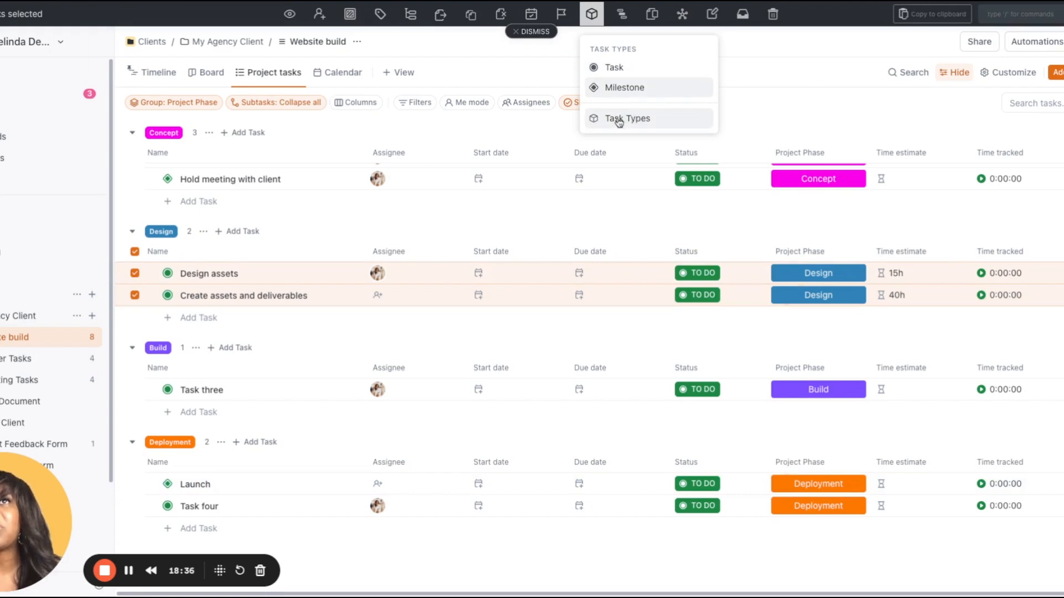
click(619, 120)
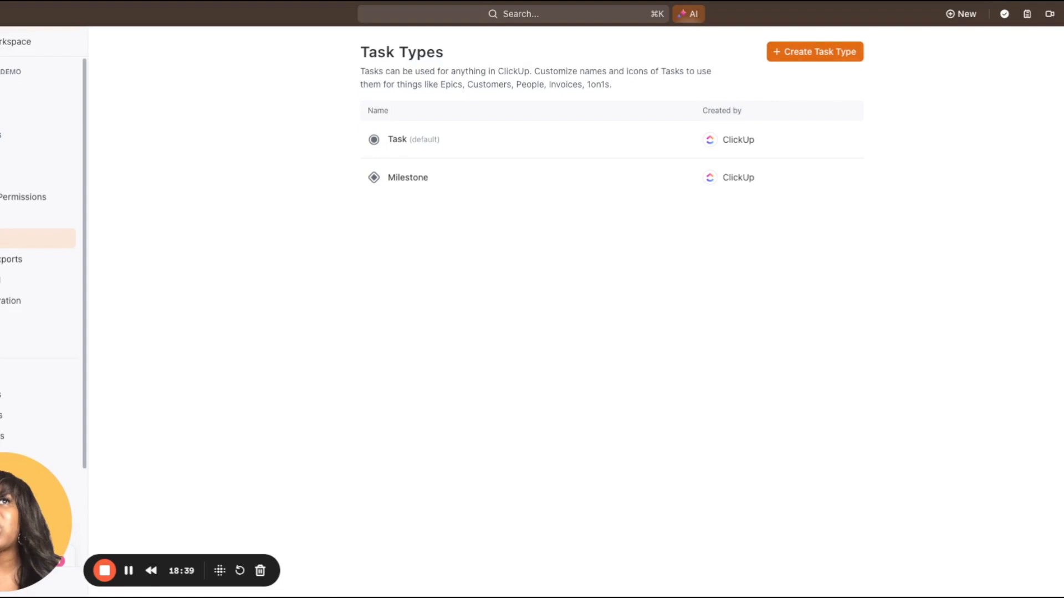
Step: Start a new task type with a document icon, singular name SOP and plural name Ops Team
click(811, 53)
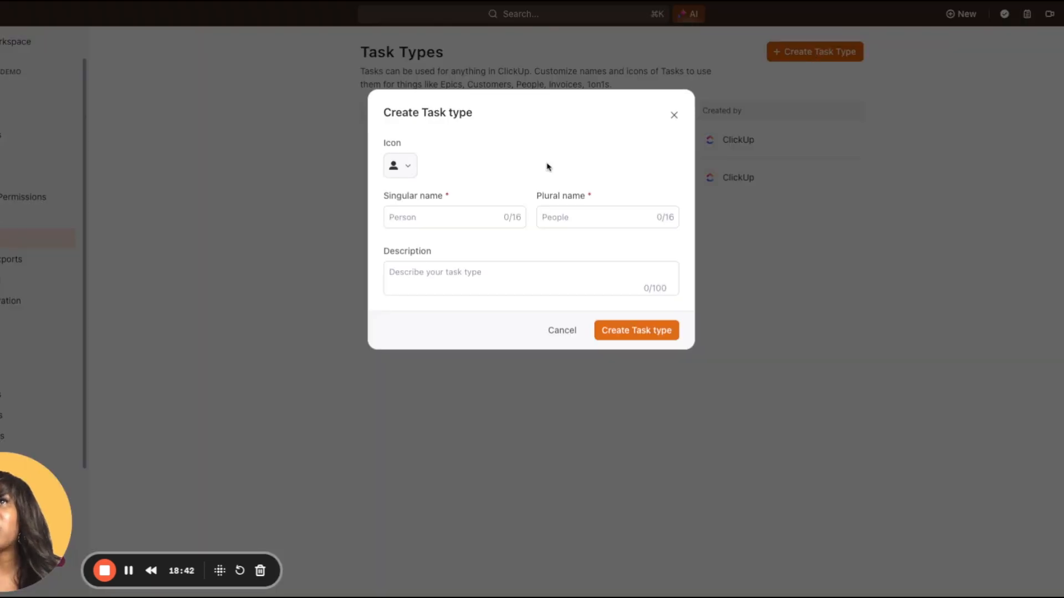
click(409, 168)
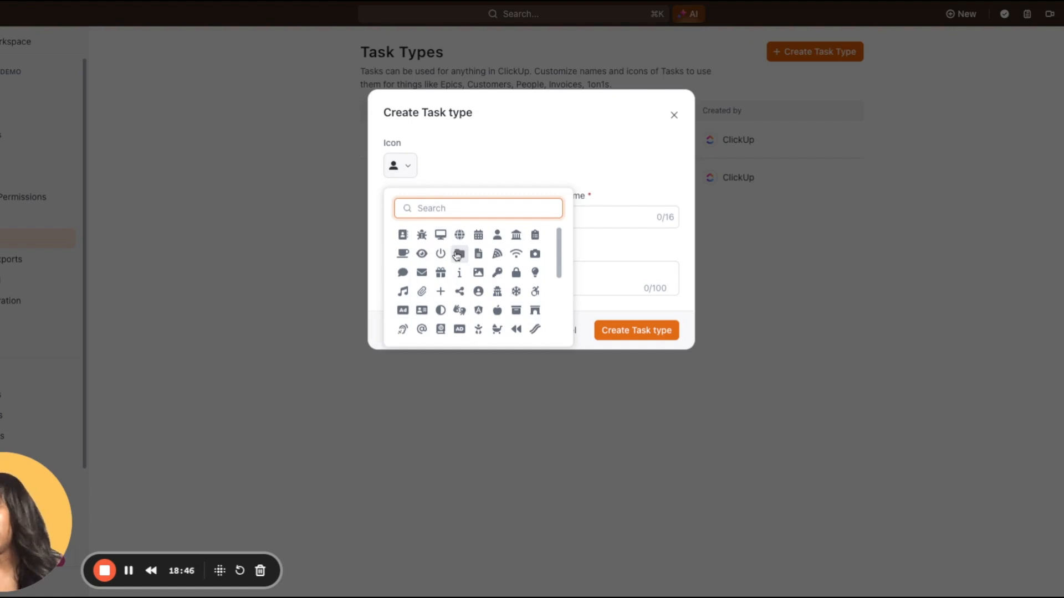
click(478, 254)
click(448, 222)
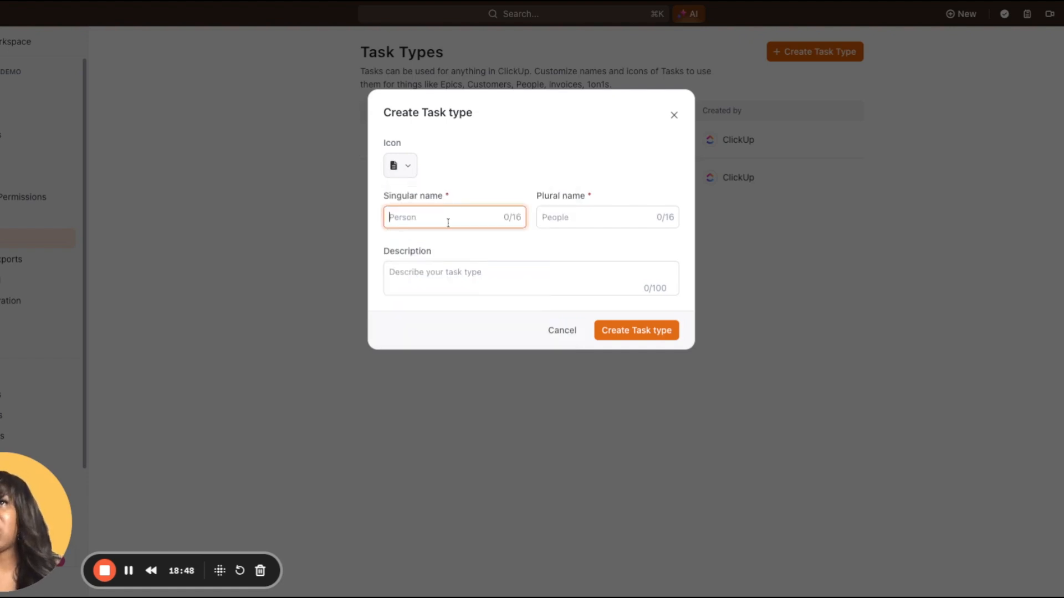
text(SOP)
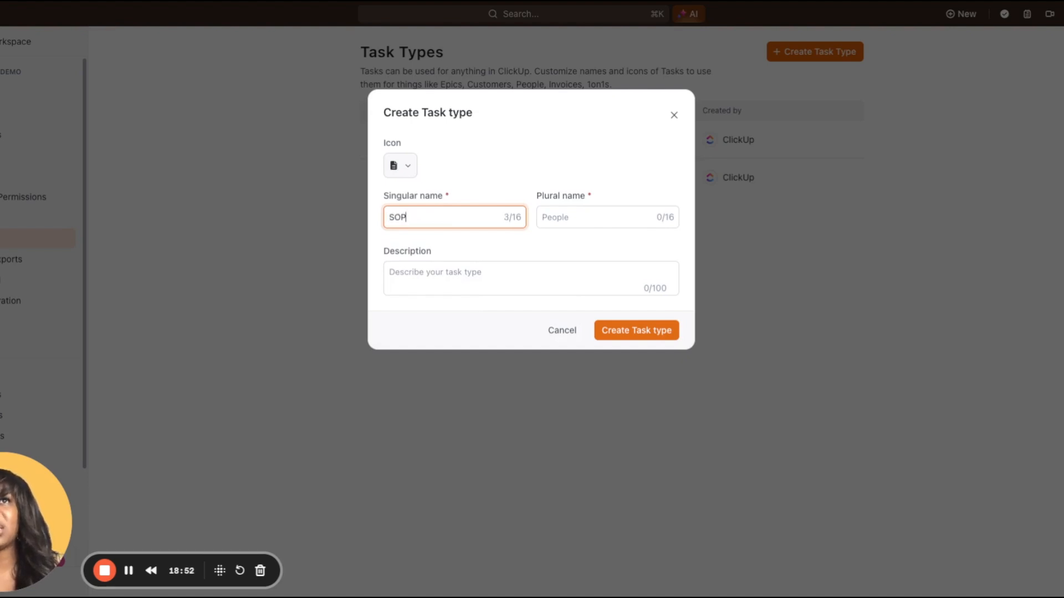
key(Tab)
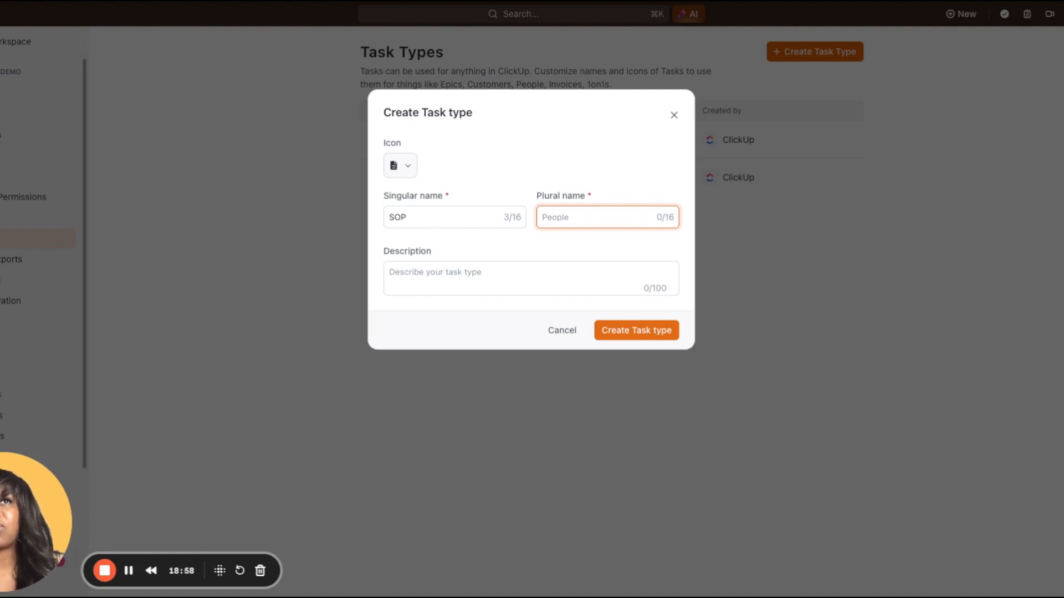
text(Ops Team)
Step: Describe the task type as "This task houses SOPs" and create it
click(418, 266)
text(For)
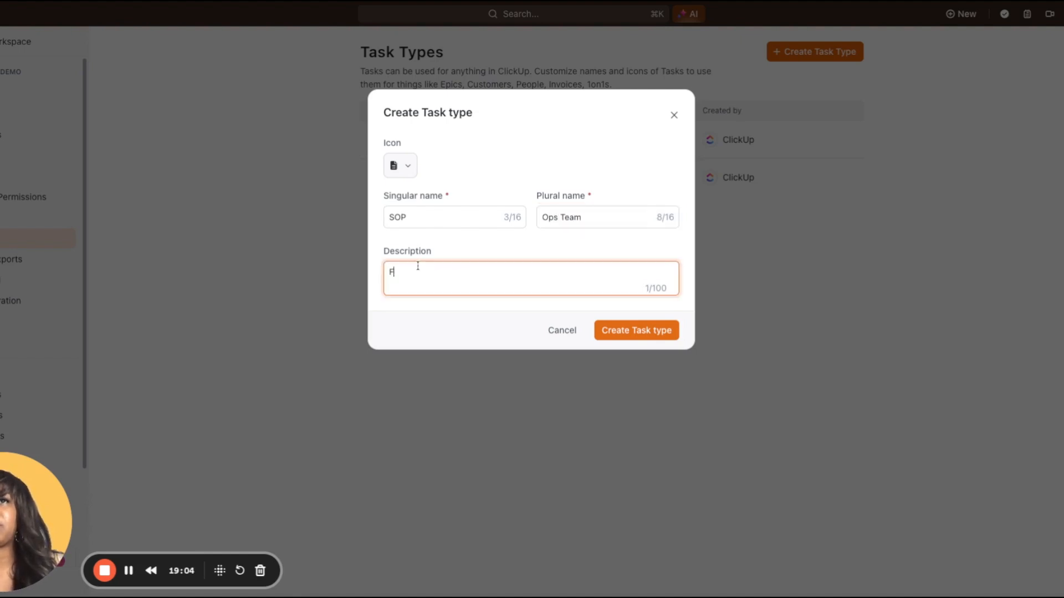
key(BackSpace)
text(This )
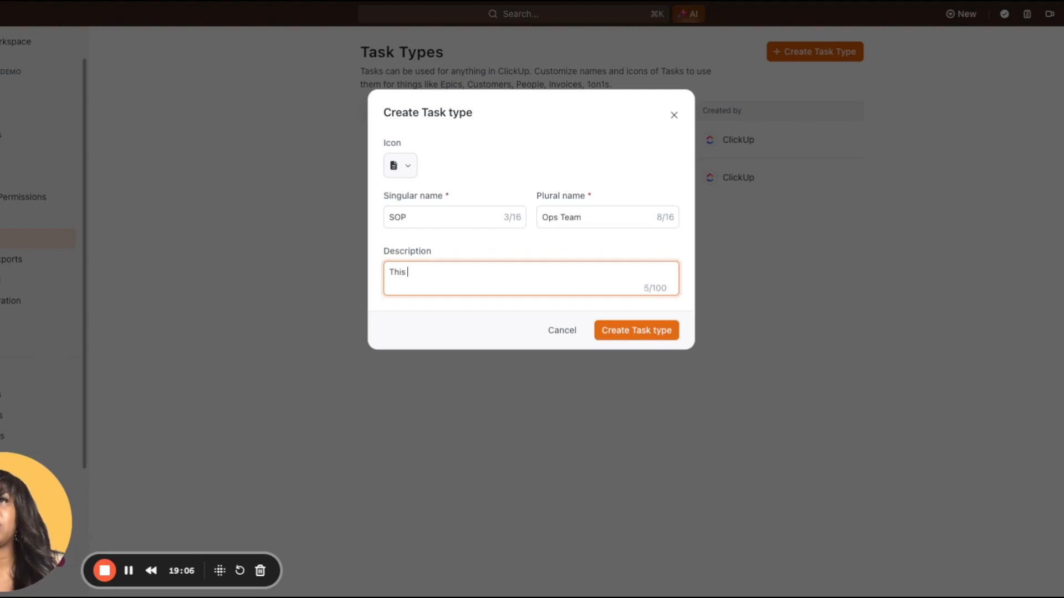
text(task houses SOPs)
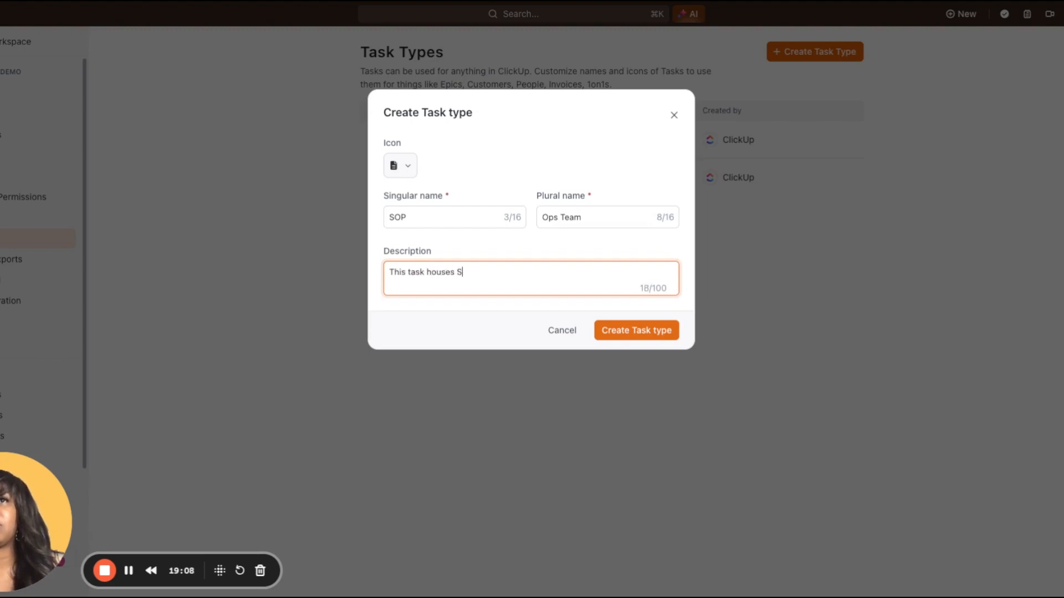
click(613, 331)
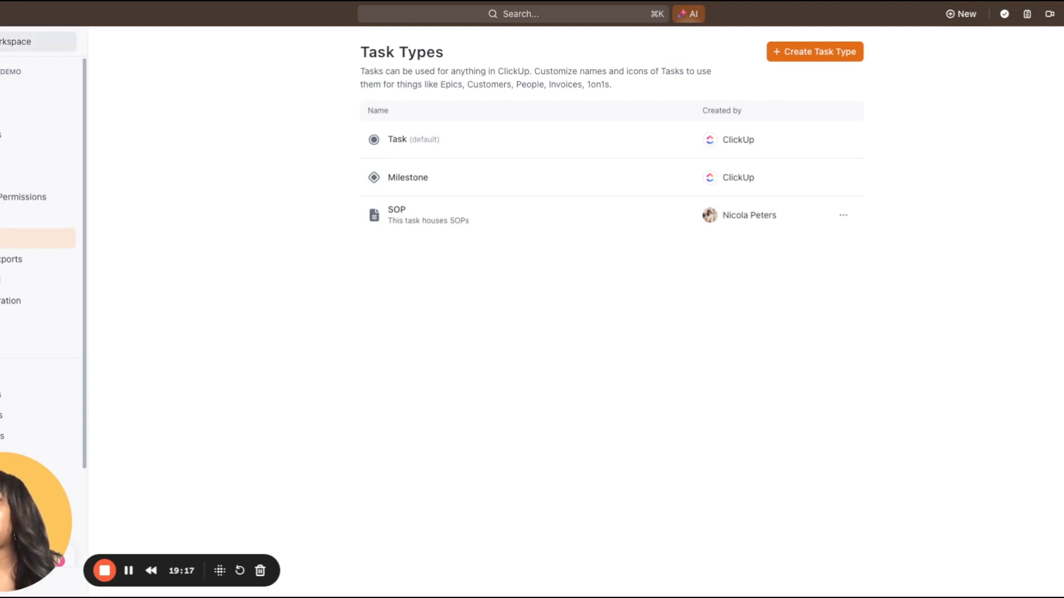
Step: Return to the Website build list and add a task named Launch SOP to the Concept group
click(11, 42)
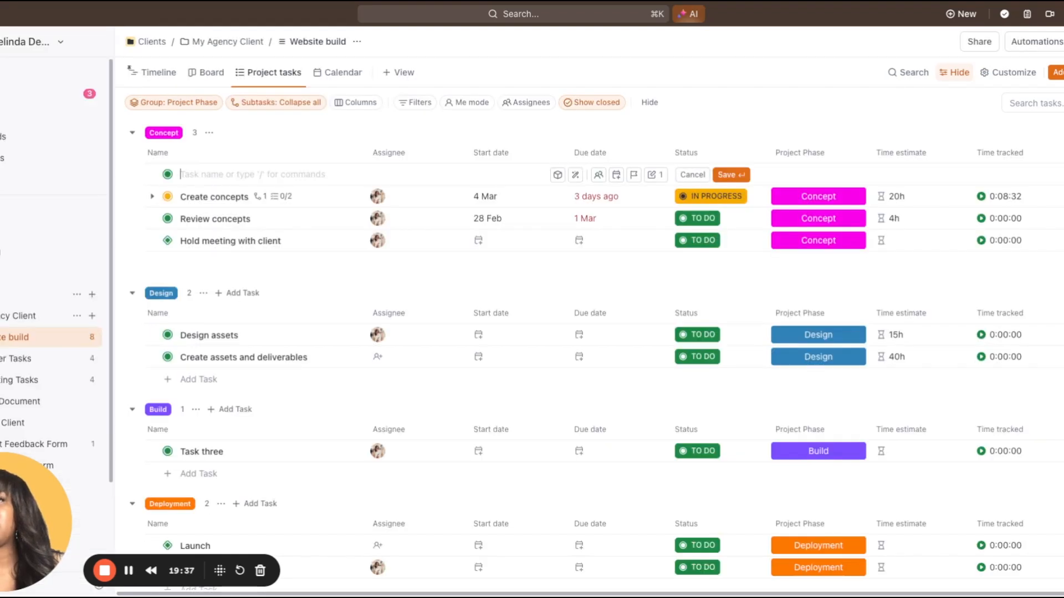
text(Launch SOP)
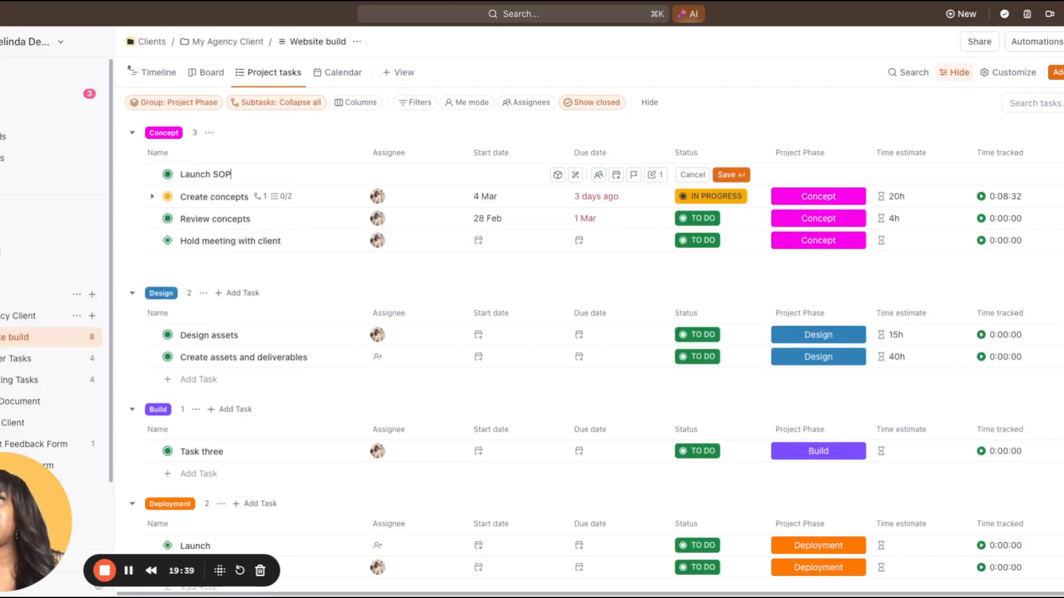
key(Return)
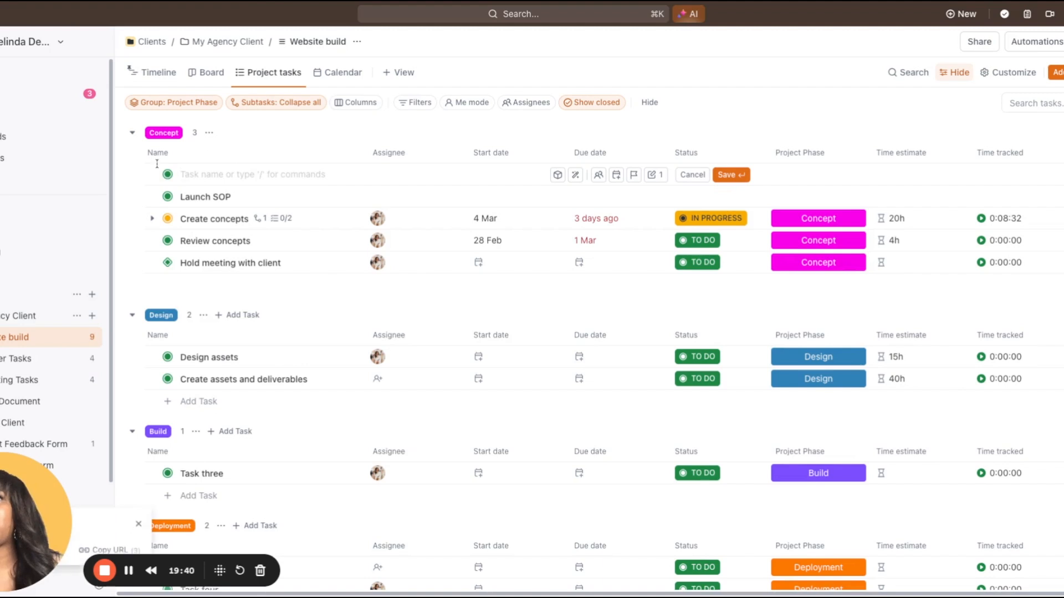
Step: Change the project phase of the Launch SOP task to Deployment
click(802, 264)
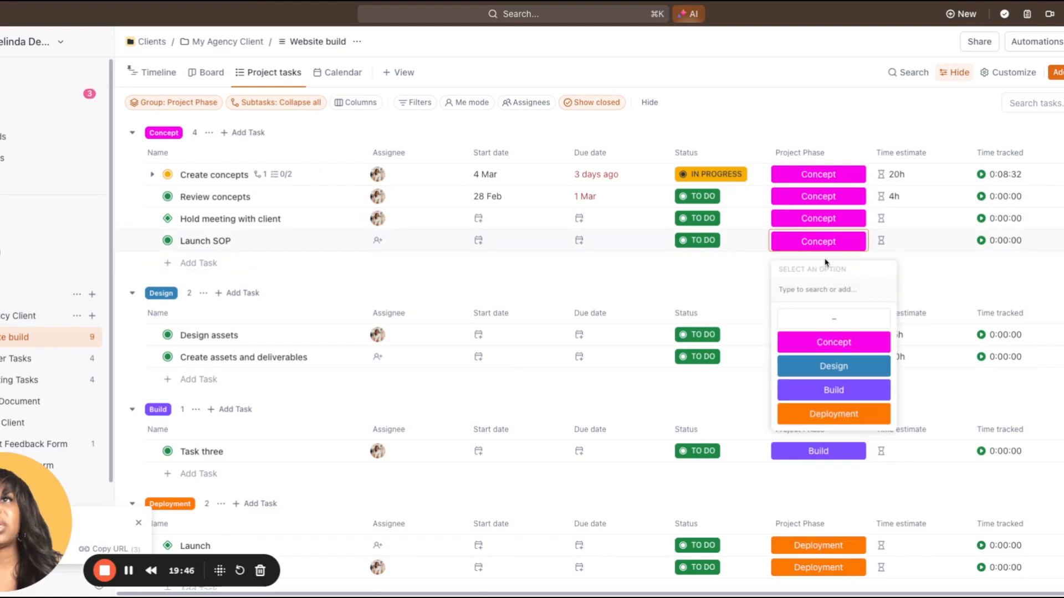
click(818, 412)
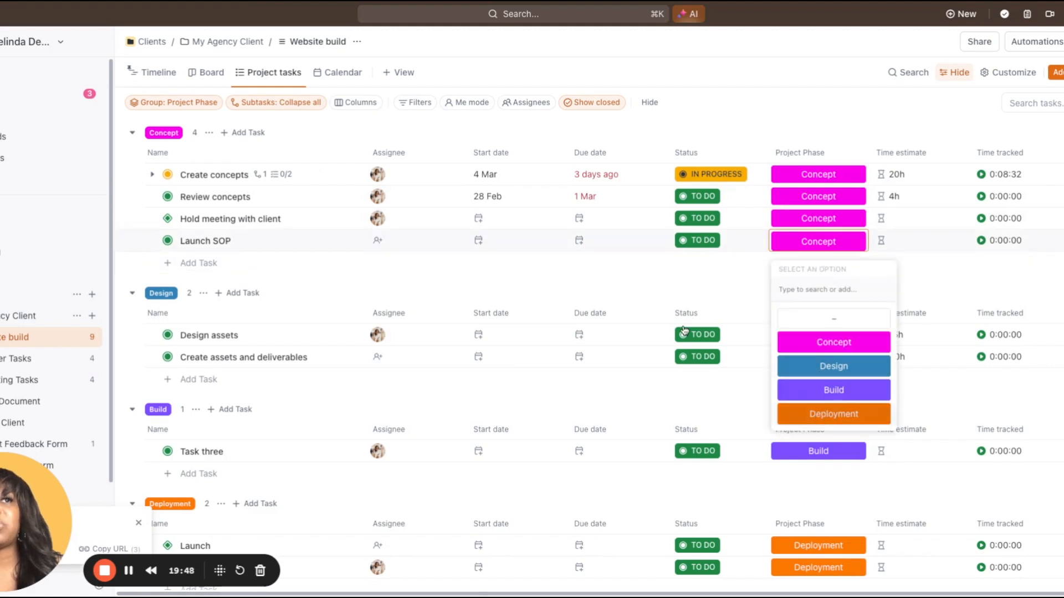
click(508, 309)
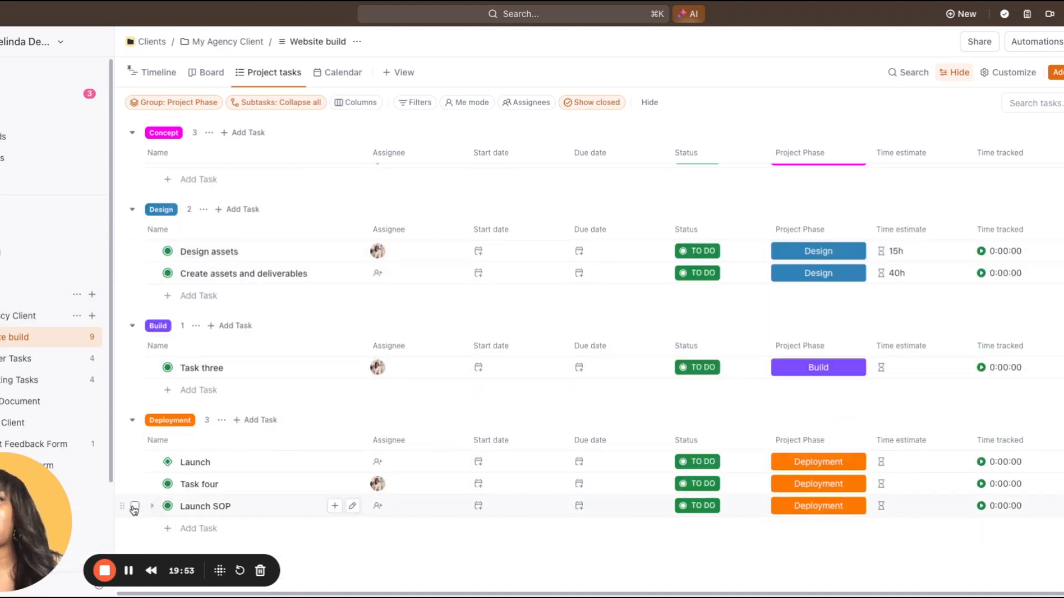
Step: Convert the Launch SOP task in the Deployment group to the SOP task type and clear the selection
click(134, 507)
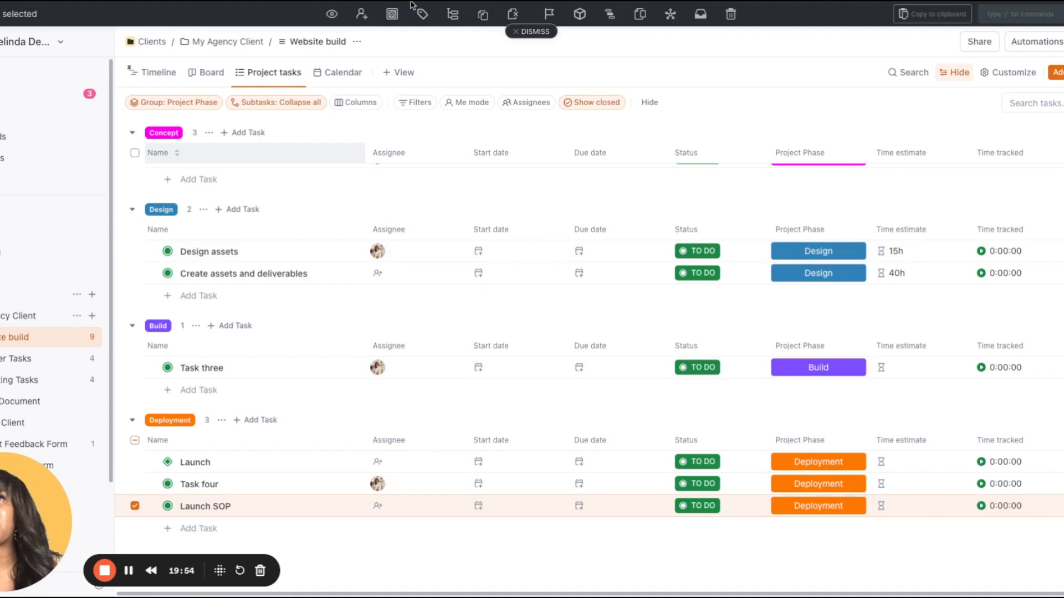
click(580, 15)
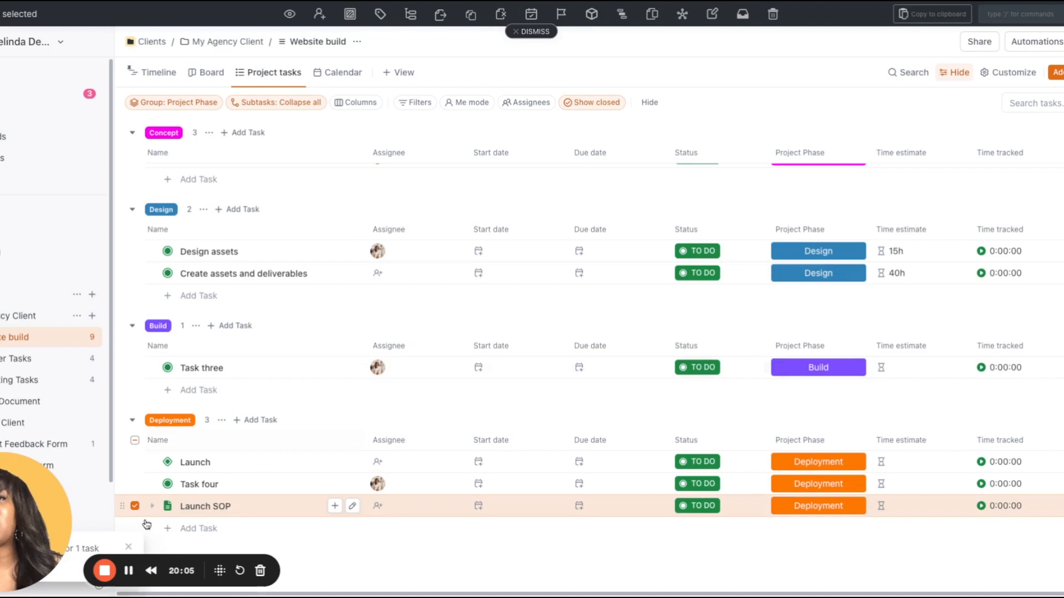
click(134, 506)
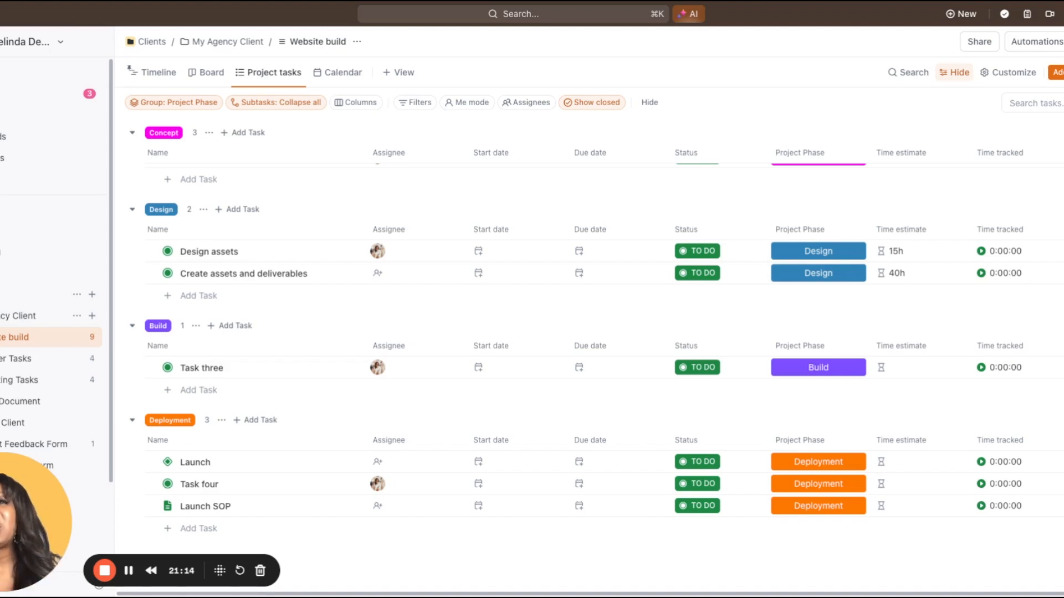
Step: Open Task four, look at its relationship options for adding a dependency, and close the task
click(238, 491)
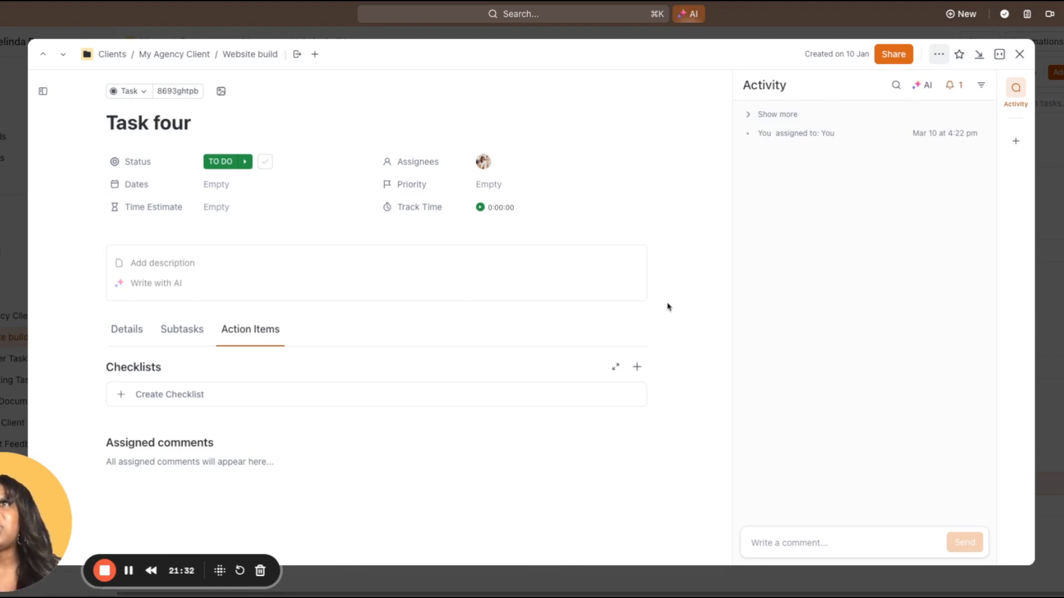
click(938, 53)
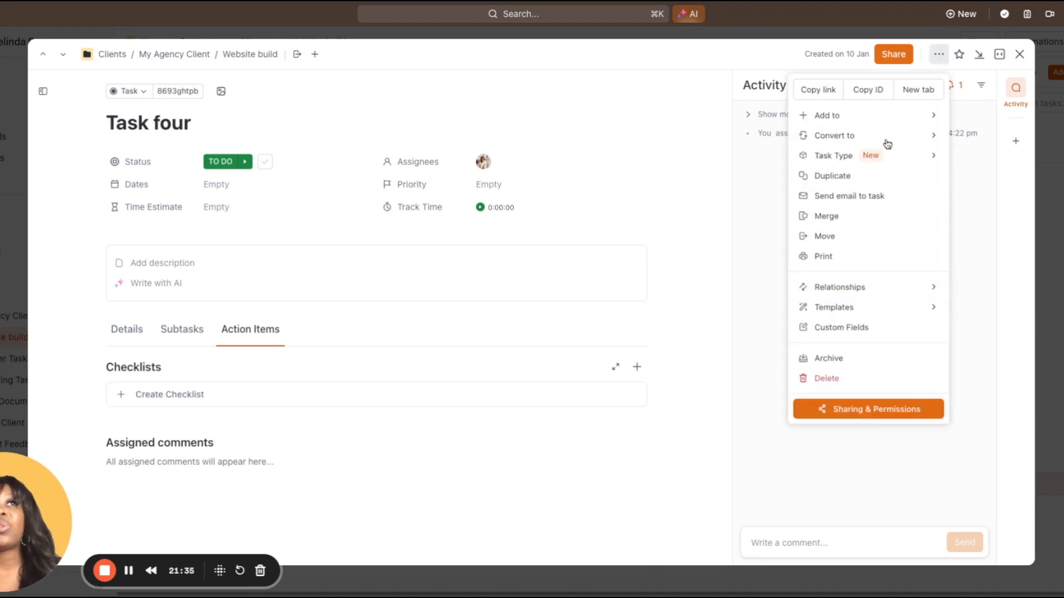
mouse_move(888, 290)
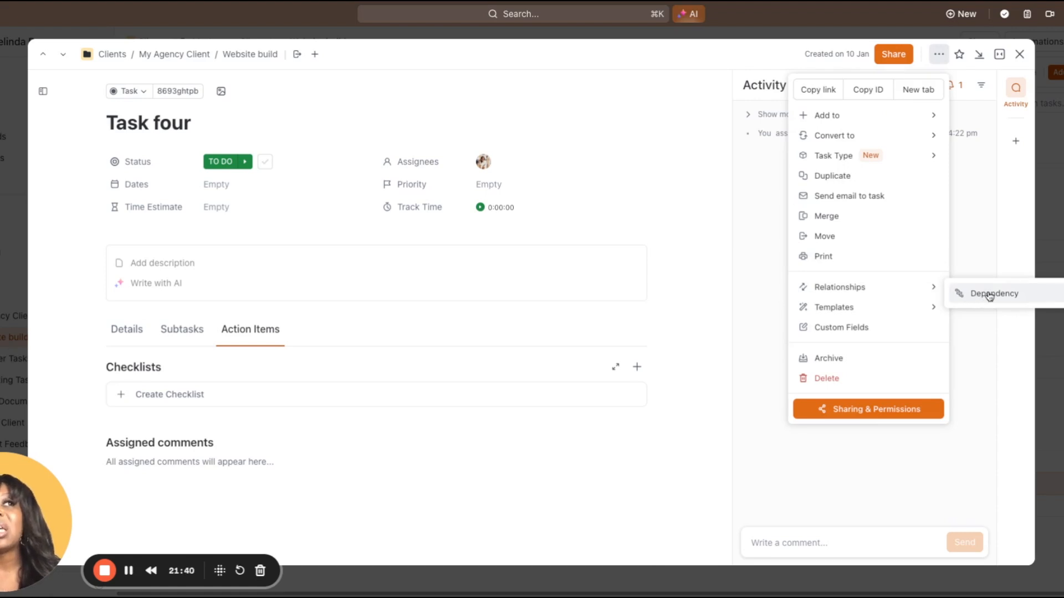
click(1023, 57)
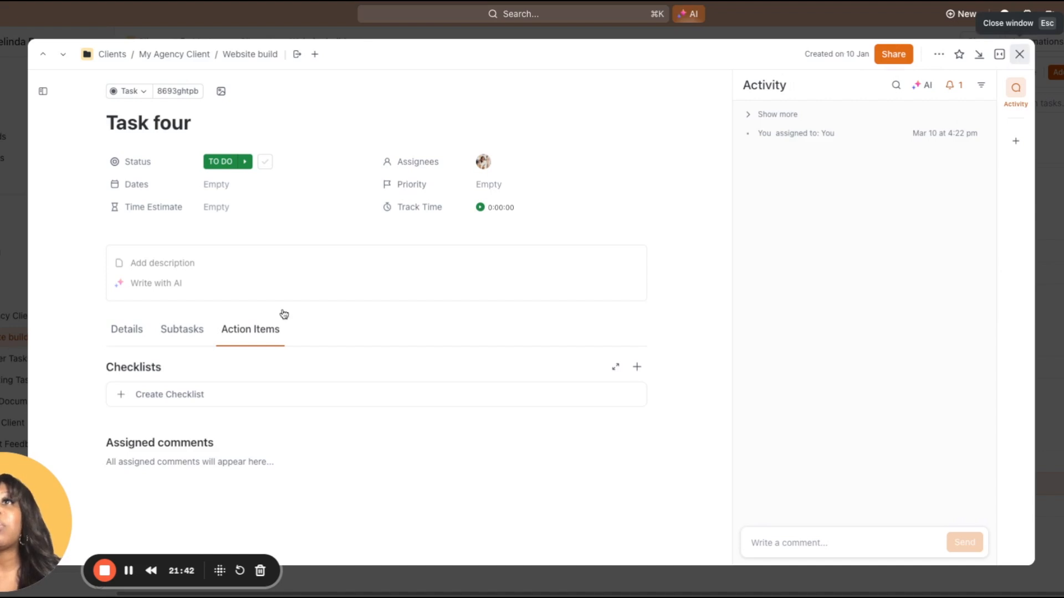
key(Escape)
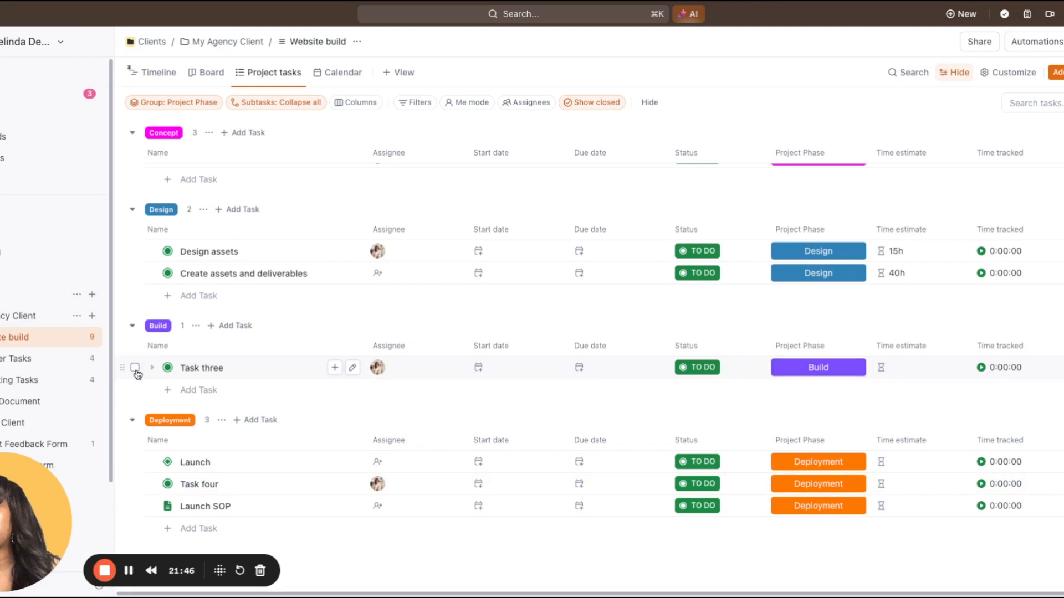
Step: Select Task three and Design assets, review the bulk dependency options for them, and close the dialog
click(135, 368)
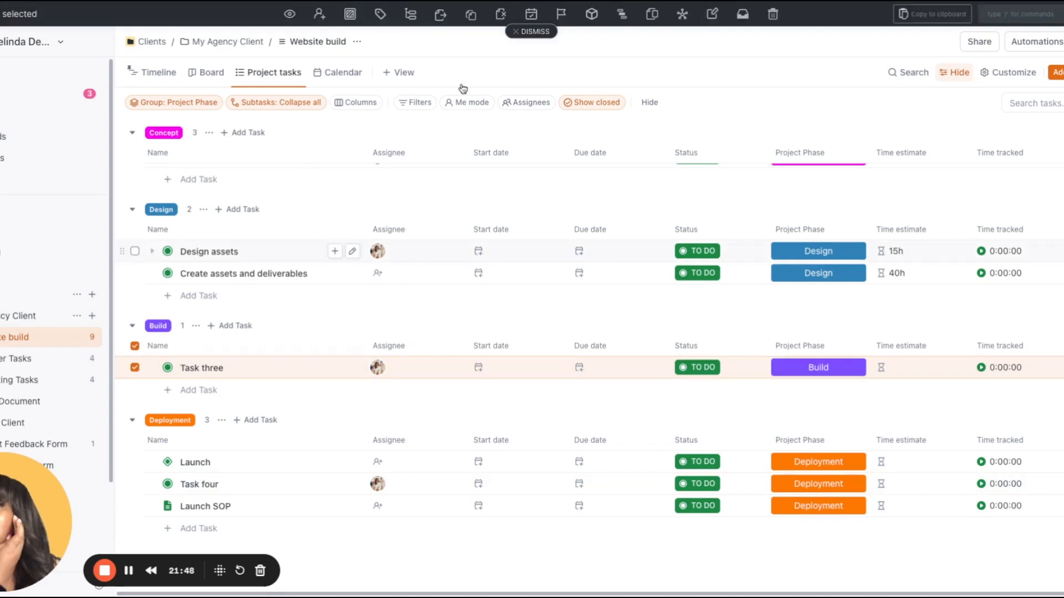
click(134, 251)
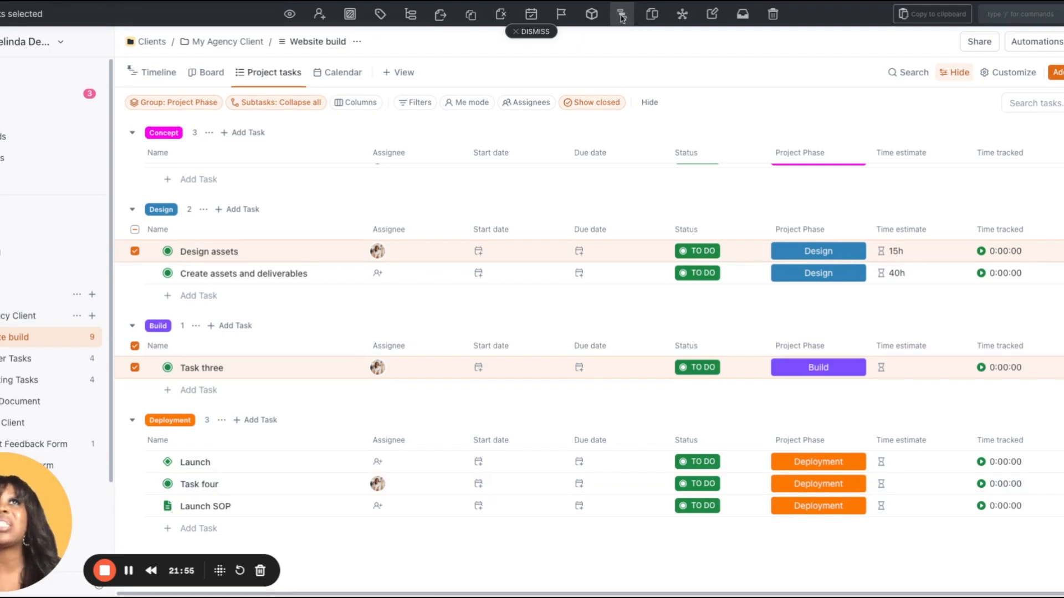
click(622, 15)
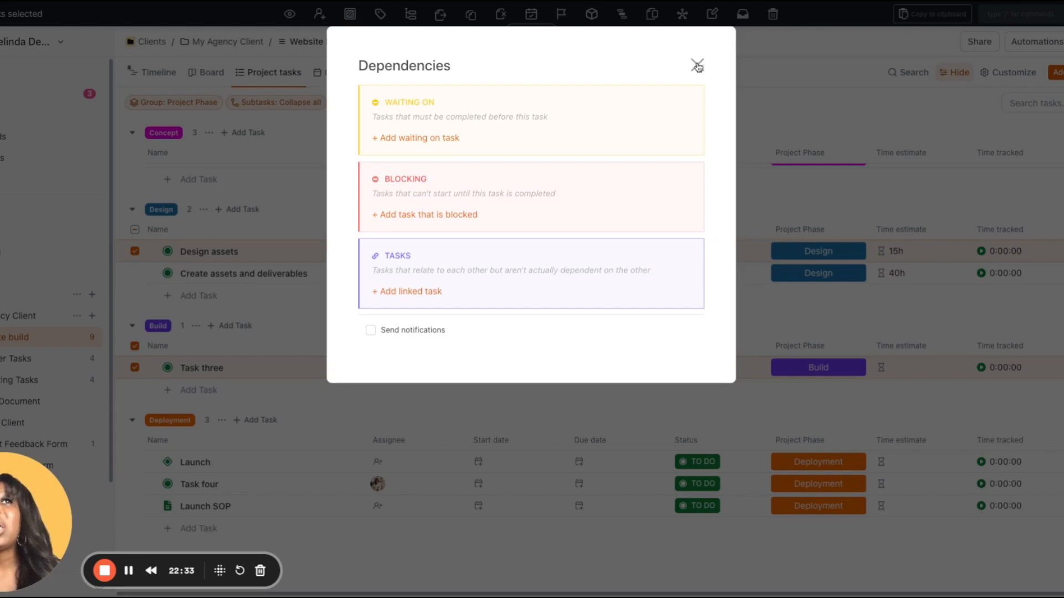
click(220, 398)
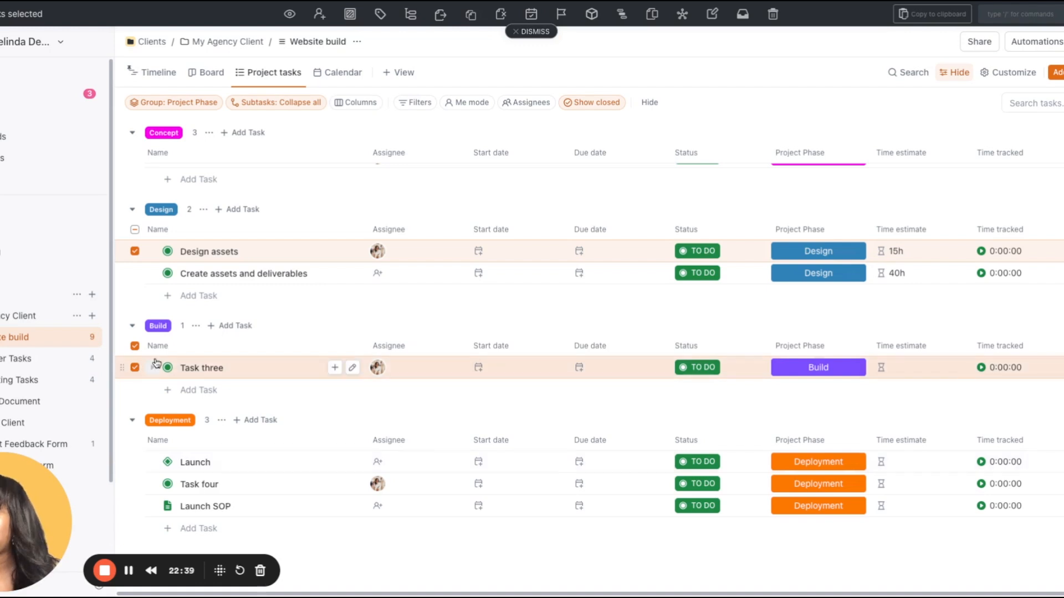
Step: Rename Task three in the Build group to Site build and deselect both selected tasks
click(354, 373)
key(BackSpace)
key(BackSpace)
key(BackSpace)
key(BackSpace)
key(BackSpace)
key(BackSpace)
key(BackSpace)
key(BackSpace)
key(BackSpace)
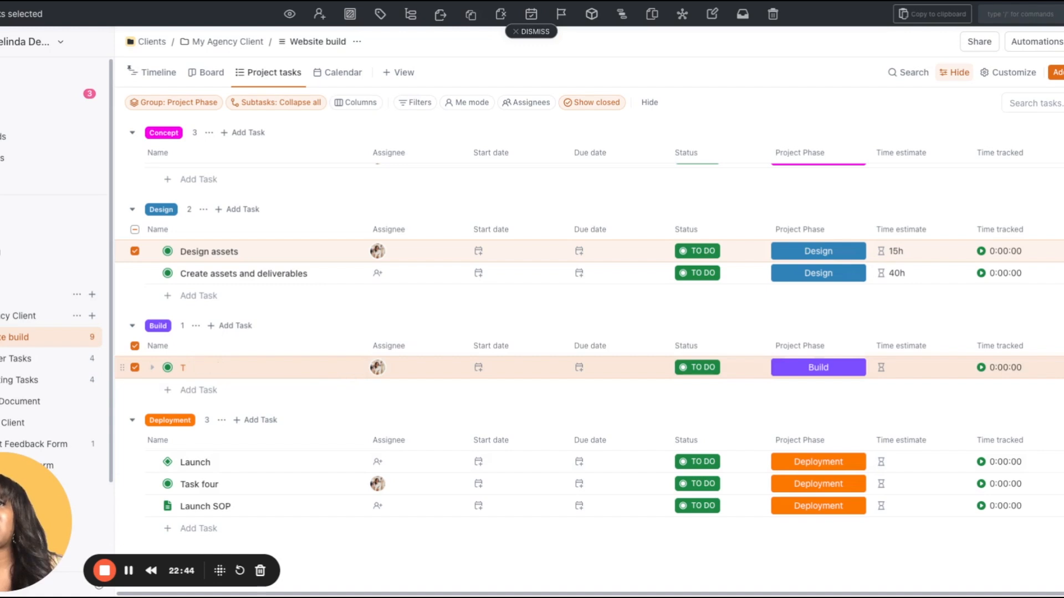
key(BackSpace)
text(Site )
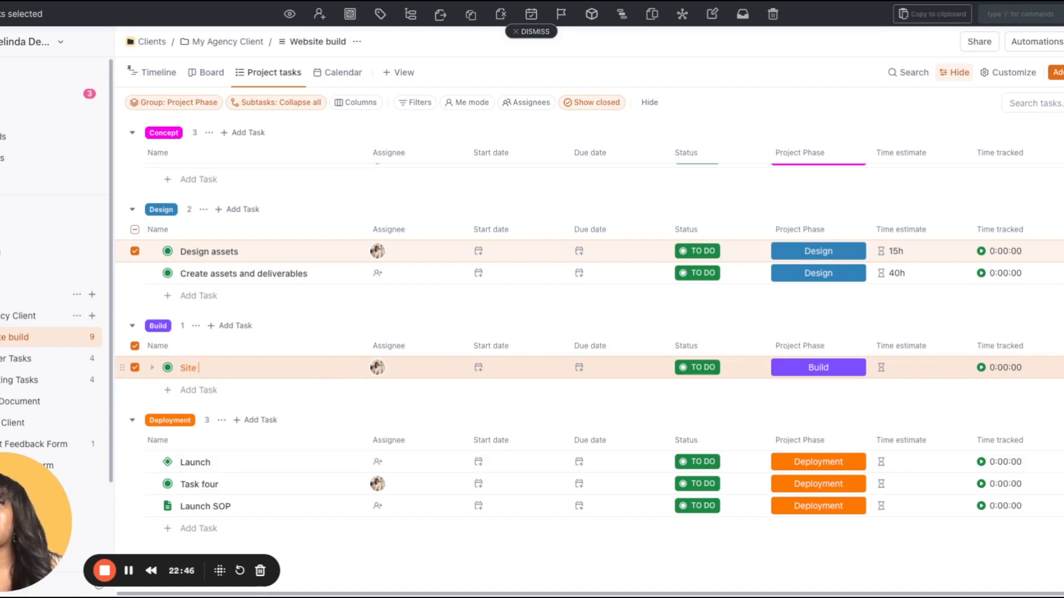
text(build)
key(Return)
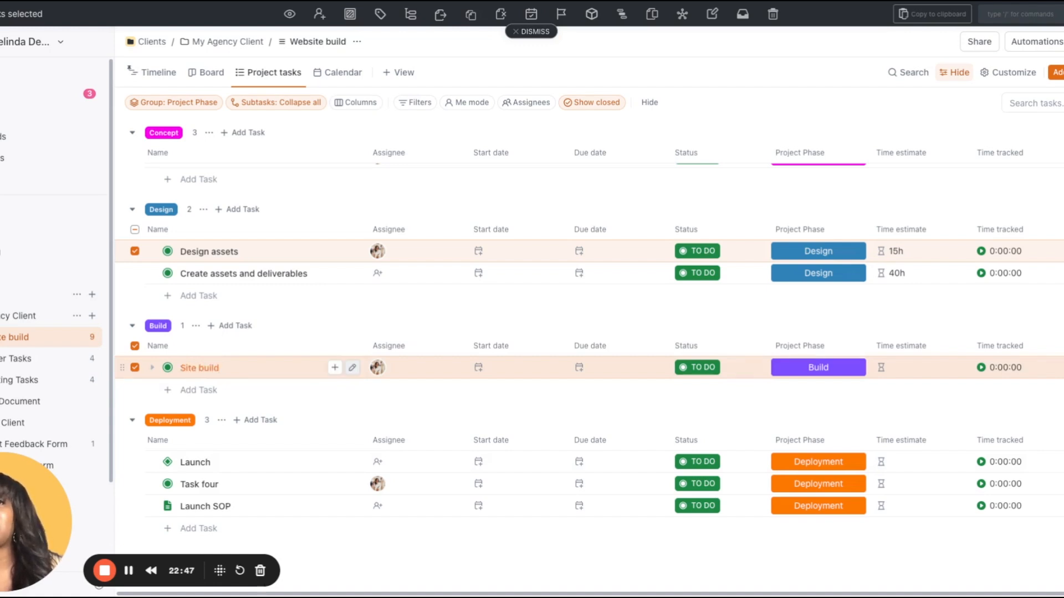
click(135, 367)
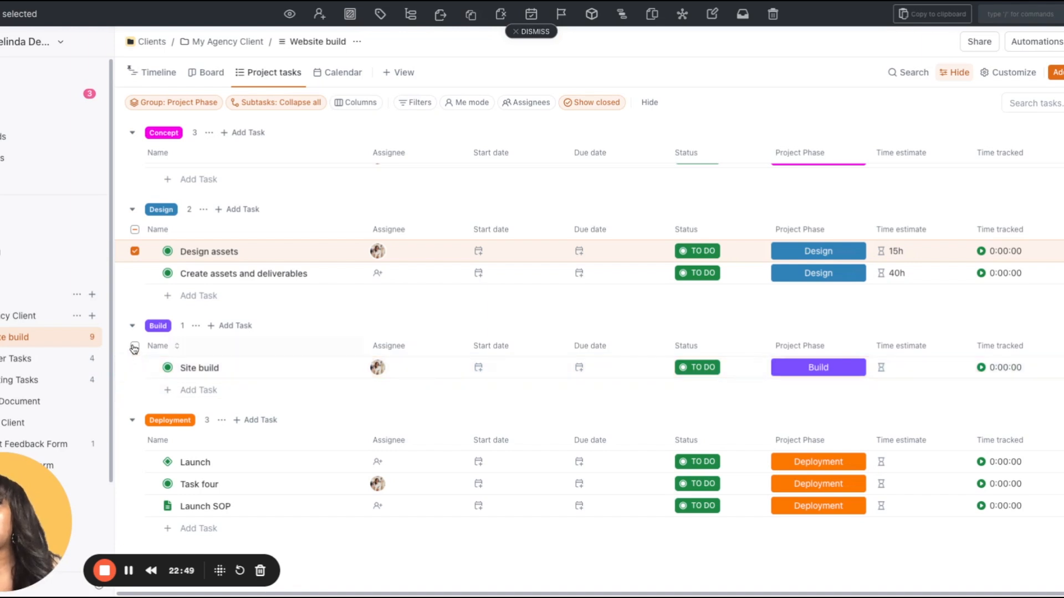
click(136, 252)
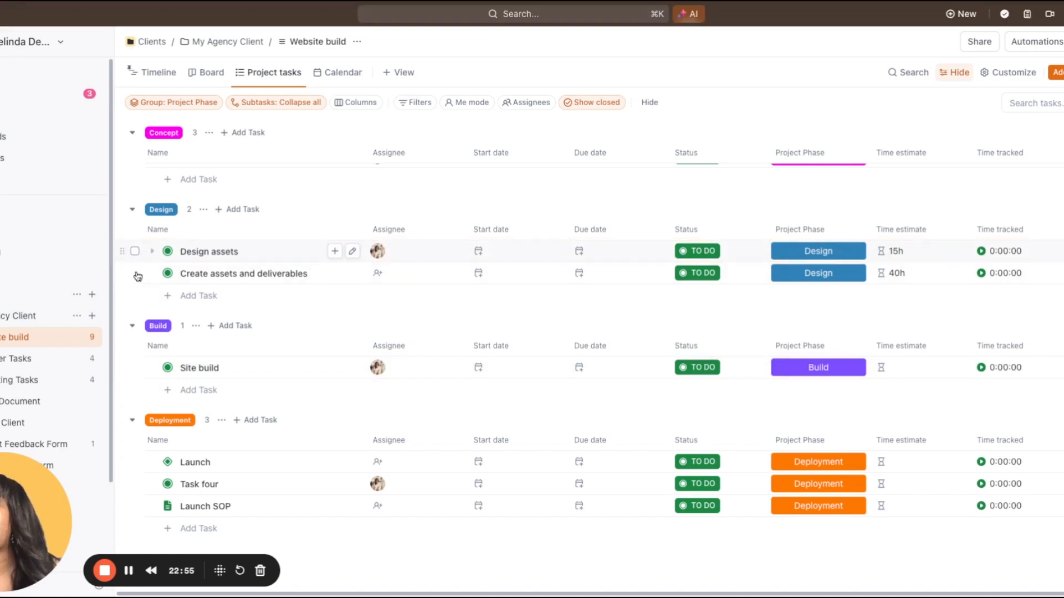
Step: Add a dependency so that Create assets and deliverables blocks the Site build task, and clear the selection
click(135, 274)
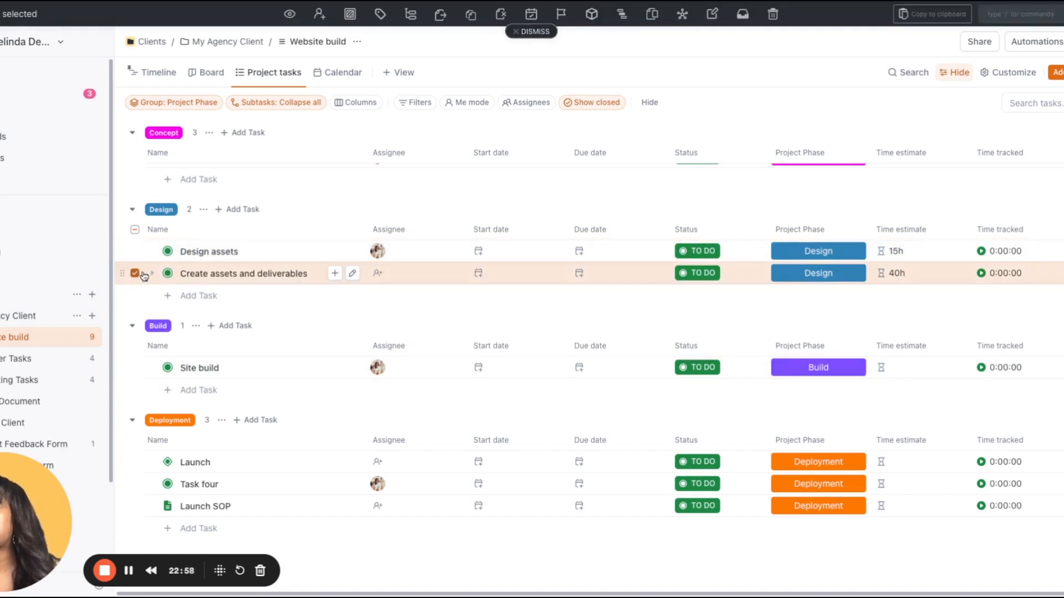
click(622, 17)
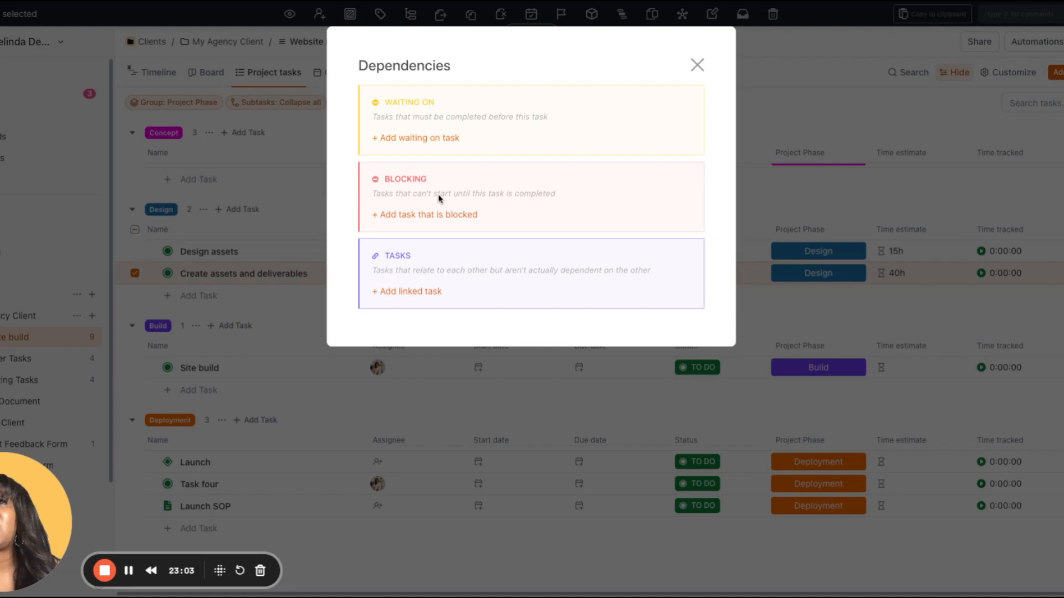
click(433, 215)
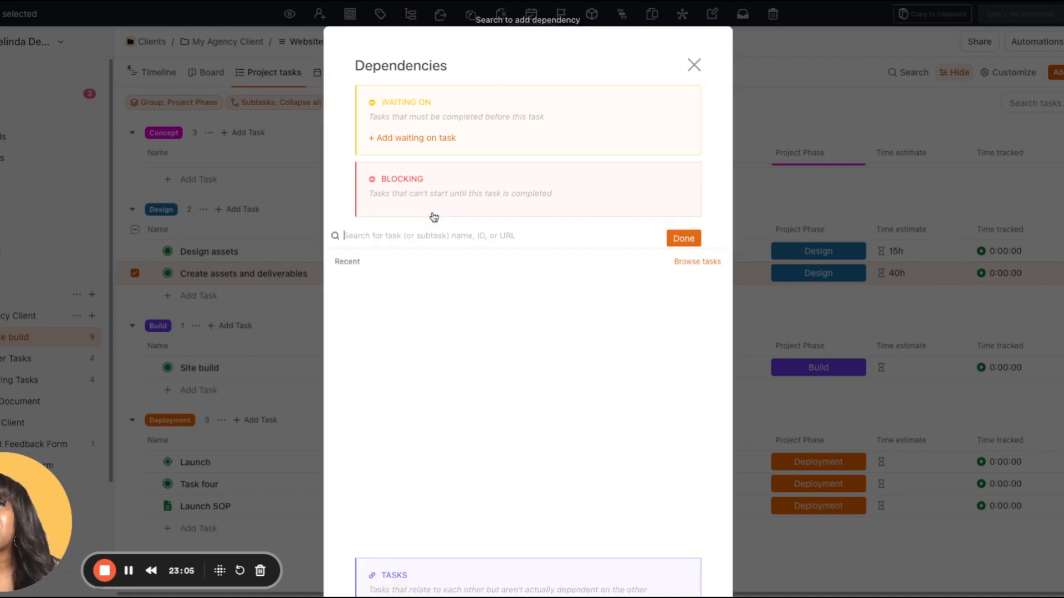
text(s)
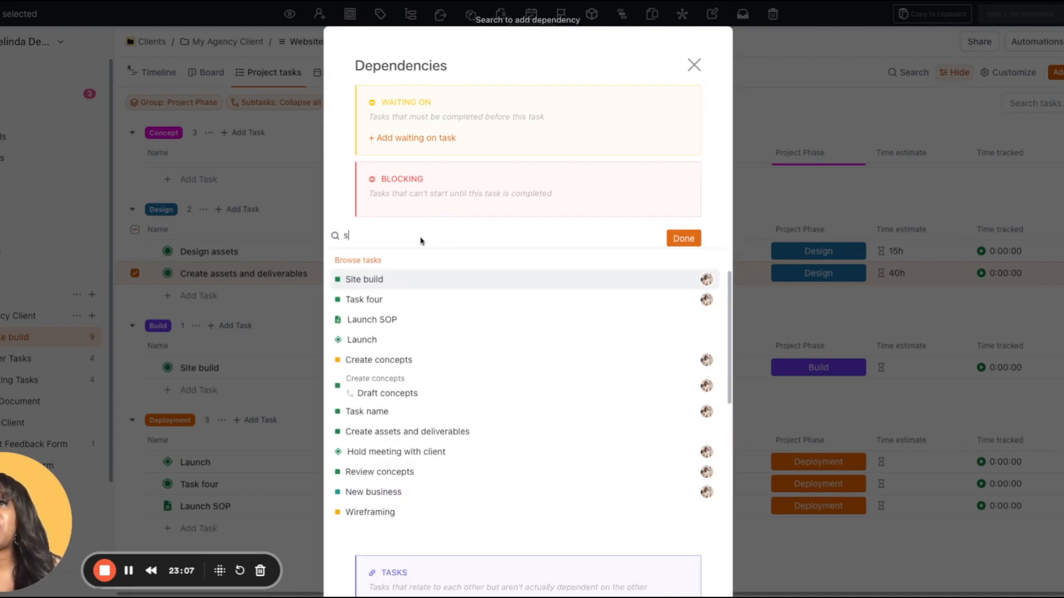
text(ite)
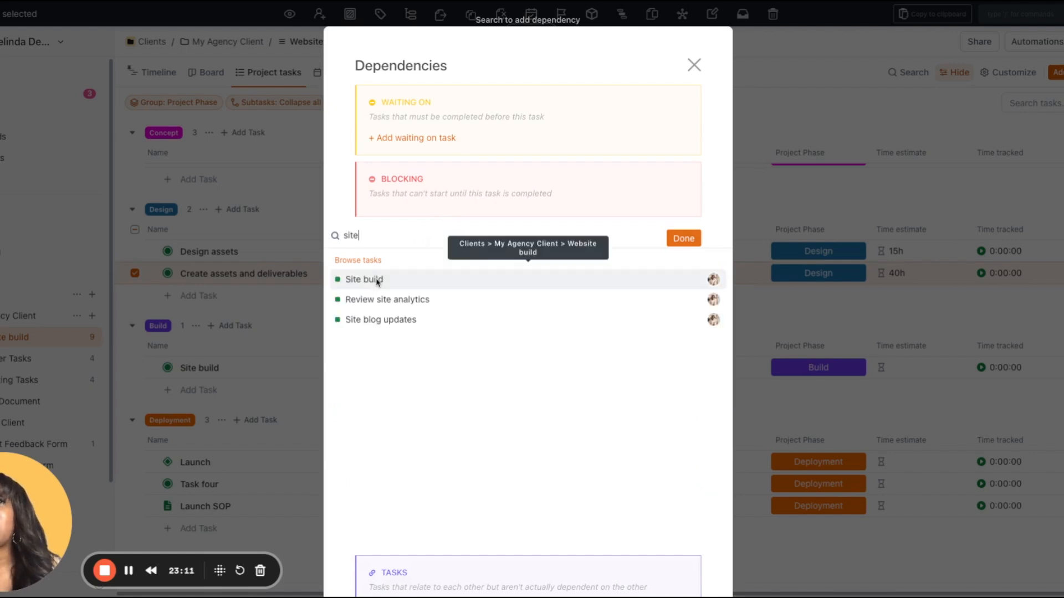
click(377, 279)
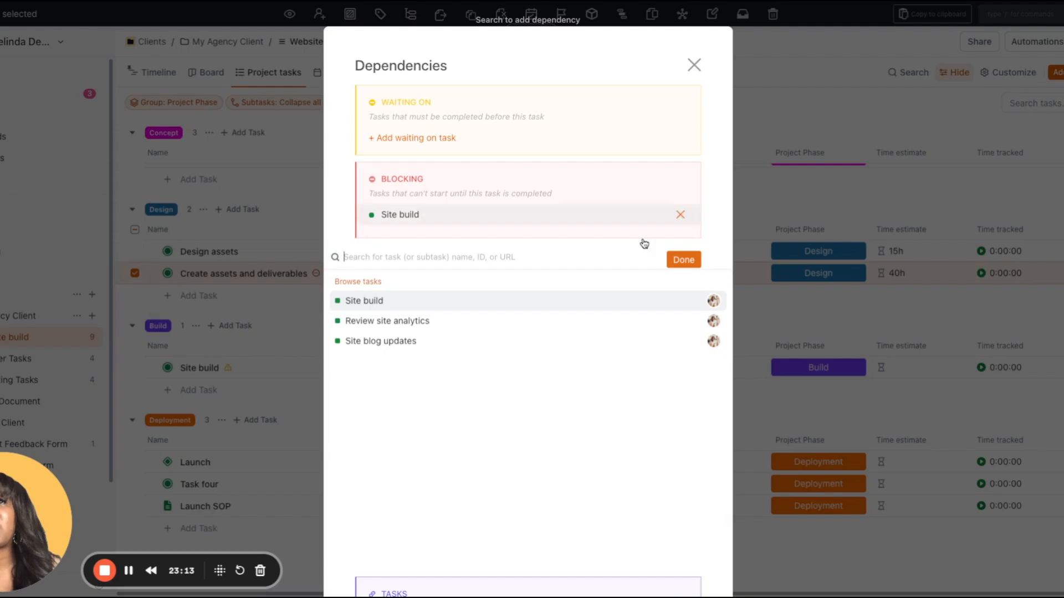
click(690, 266)
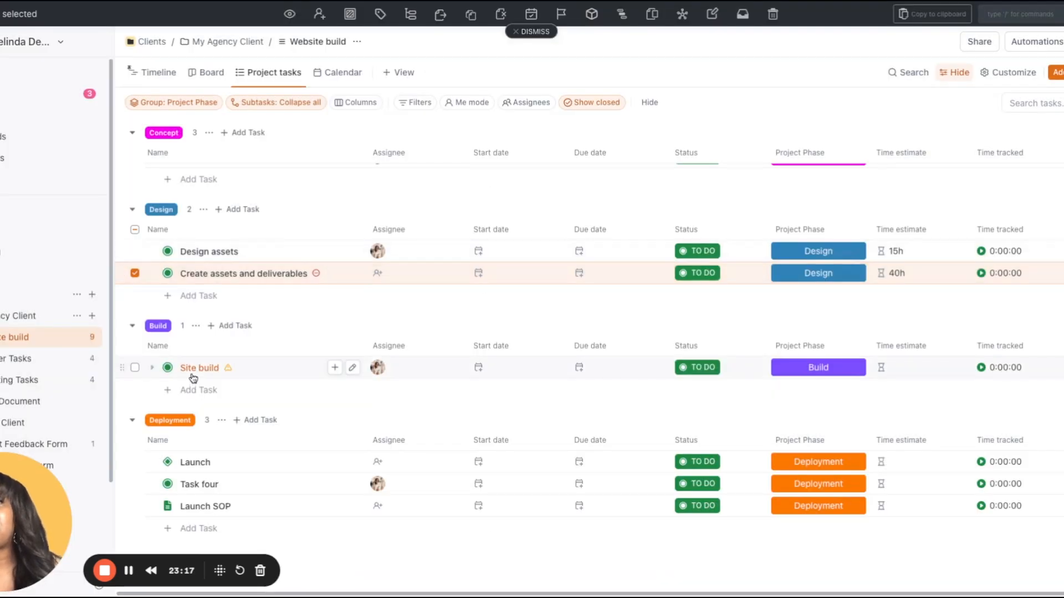
mouse_move(231, 376)
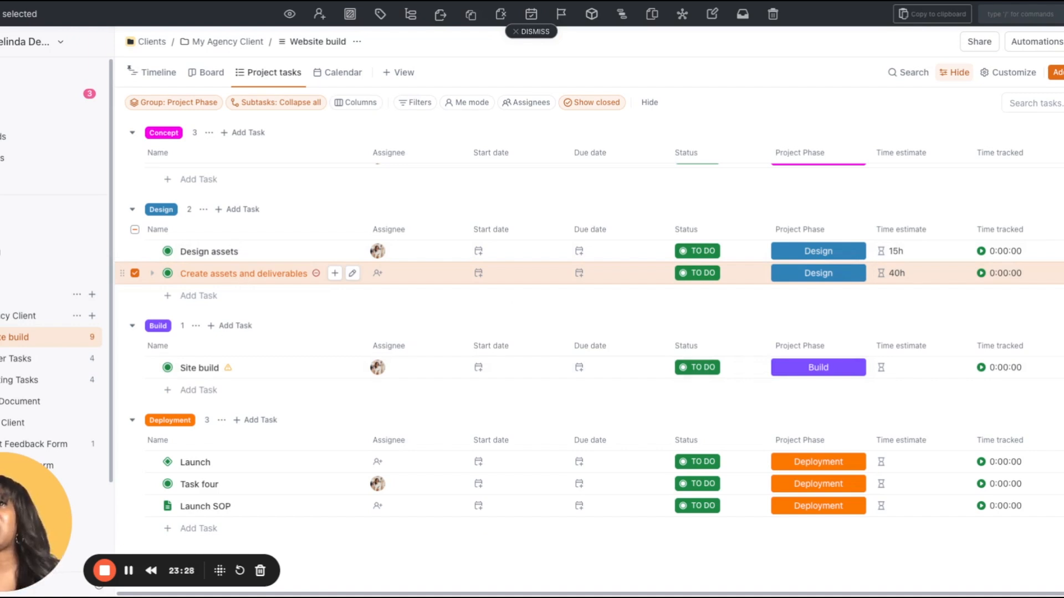
click(135, 273)
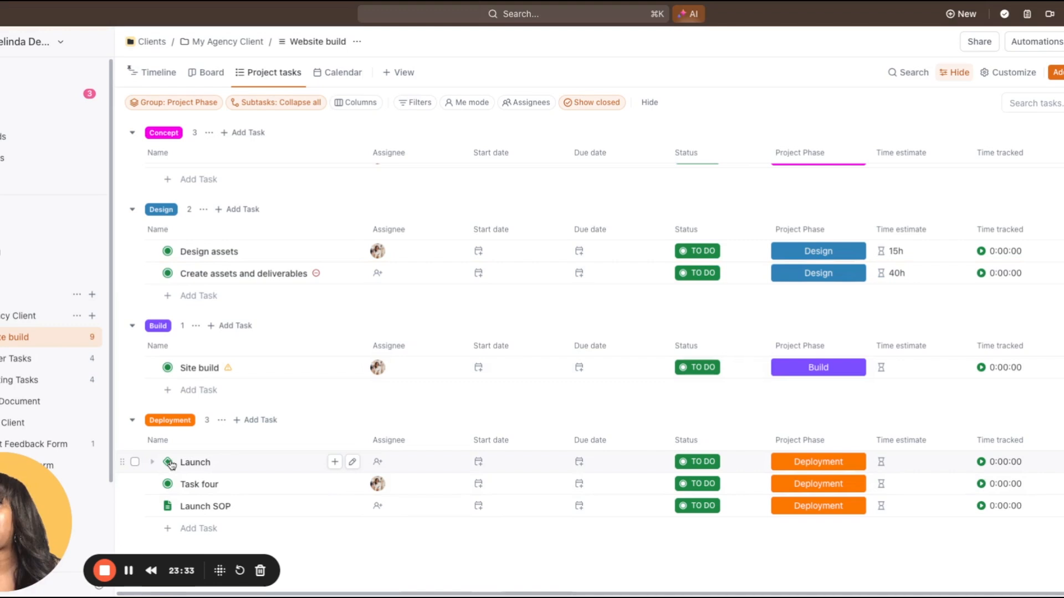
Step: Add a dependency so that the Launch milestone is waiting on the Site build task
click(135, 463)
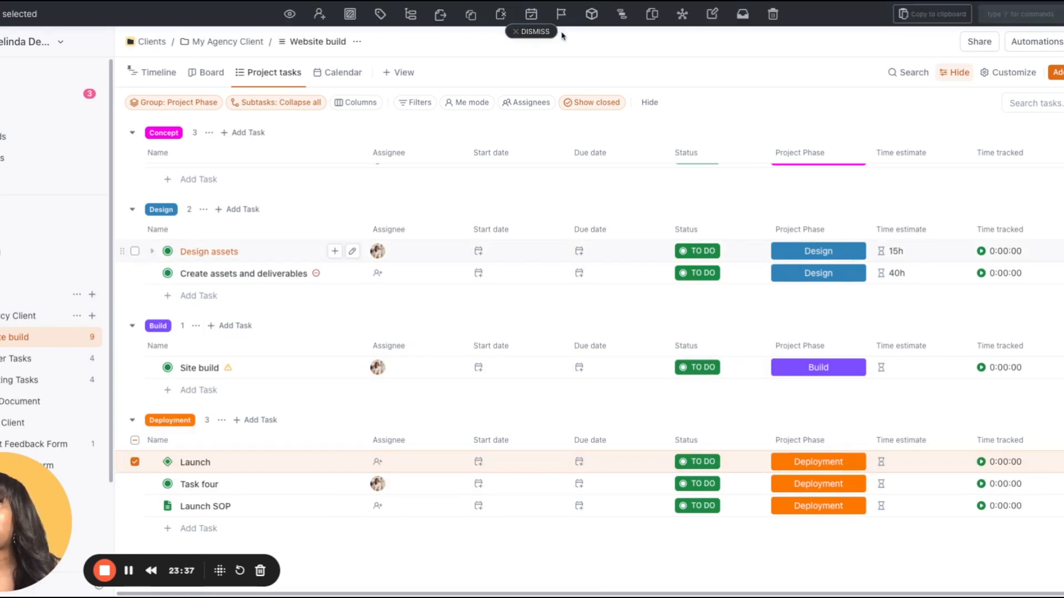
click(624, 15)
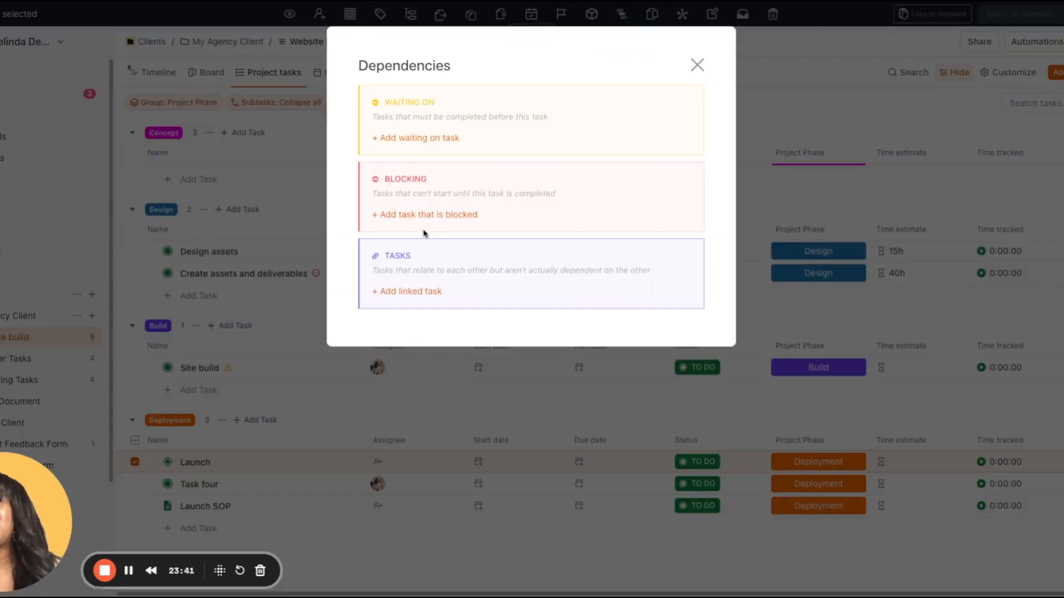
click(422, 138)
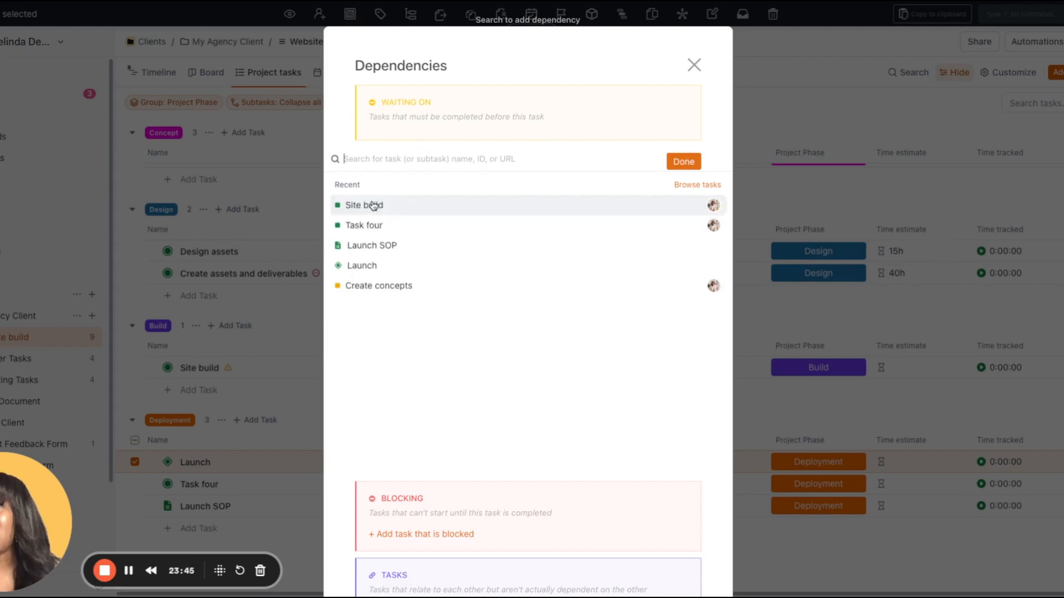
click(374, 205)
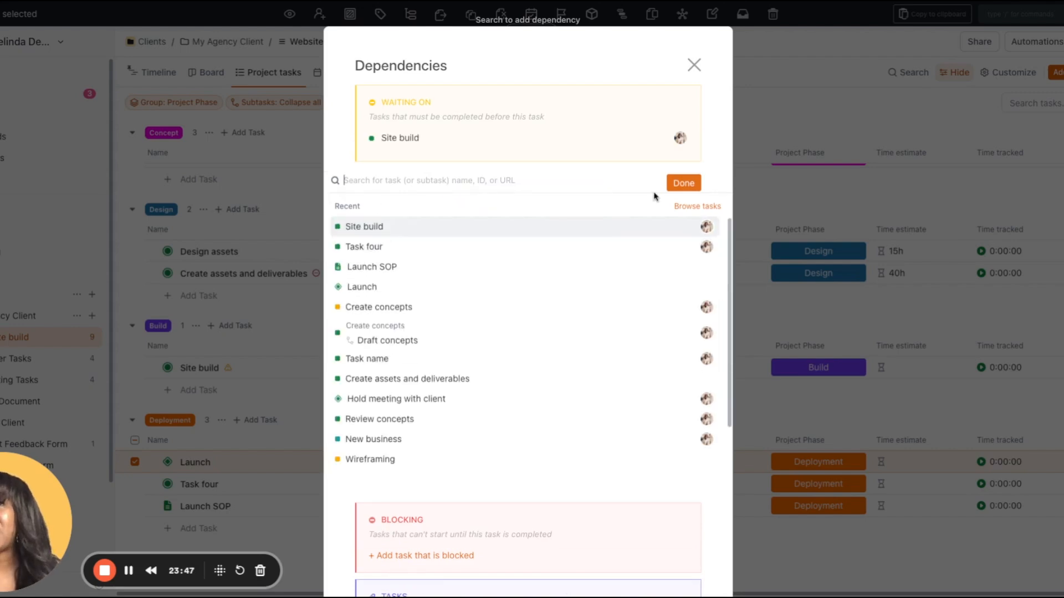
click(684, 182)
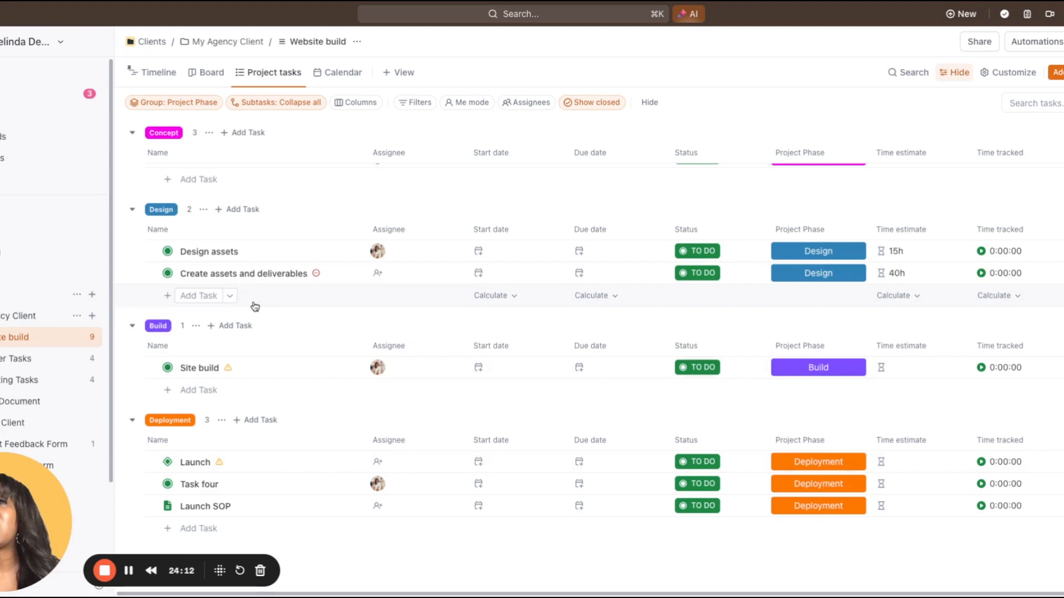
Step: Open the Site build task and examine its waiting-on and blocking relationships
click(208, 370)
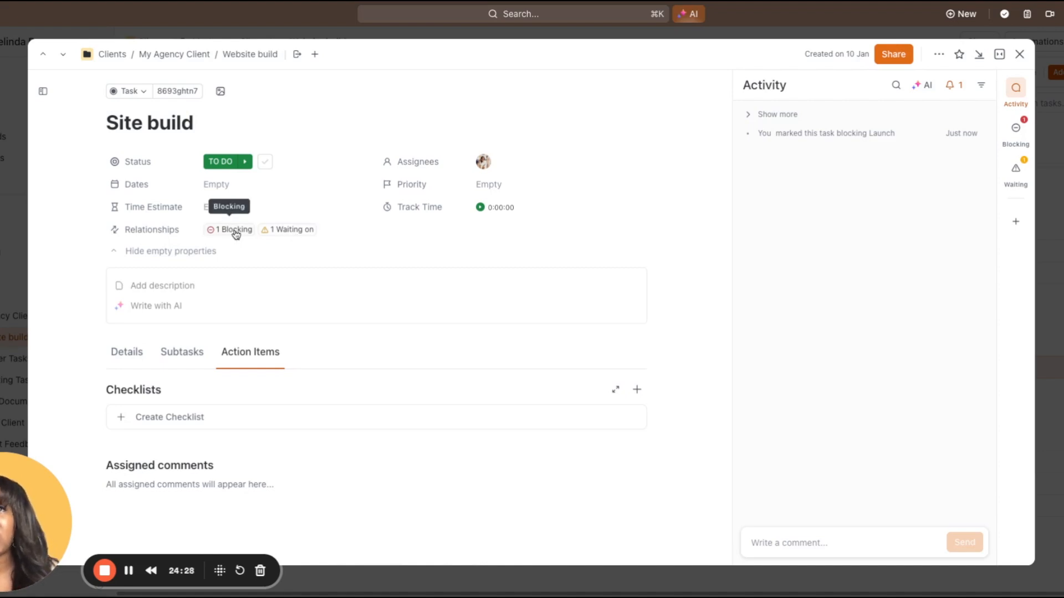
click(285, 232)
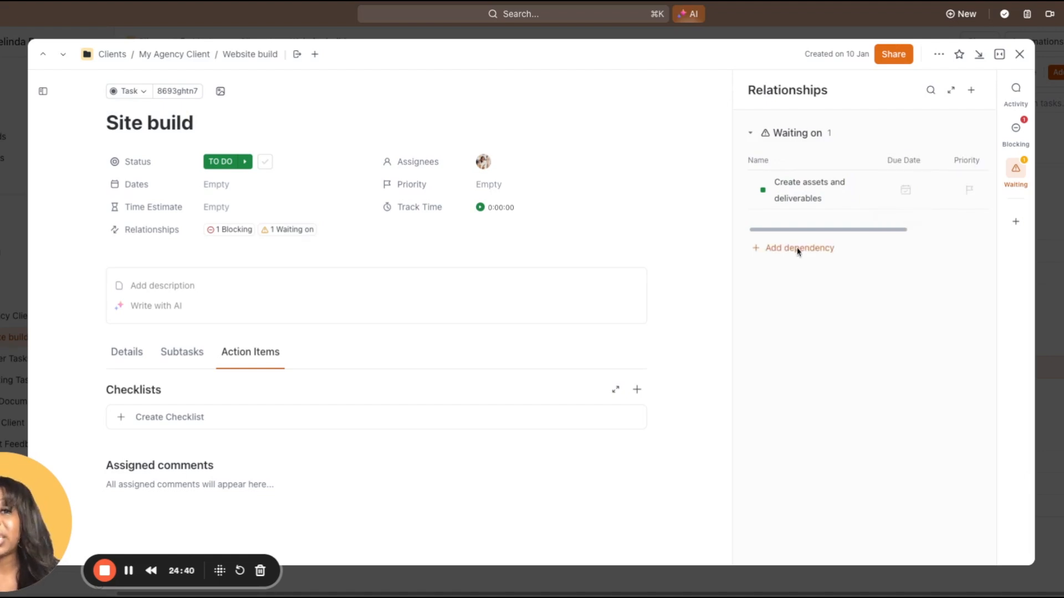
click(230, 233)
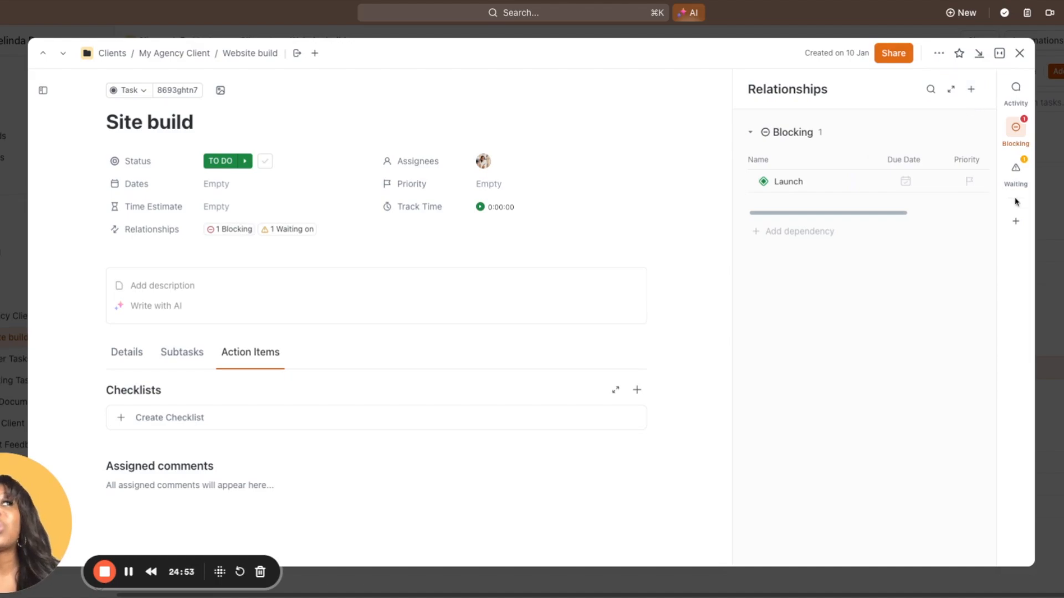
click(1016, 223)
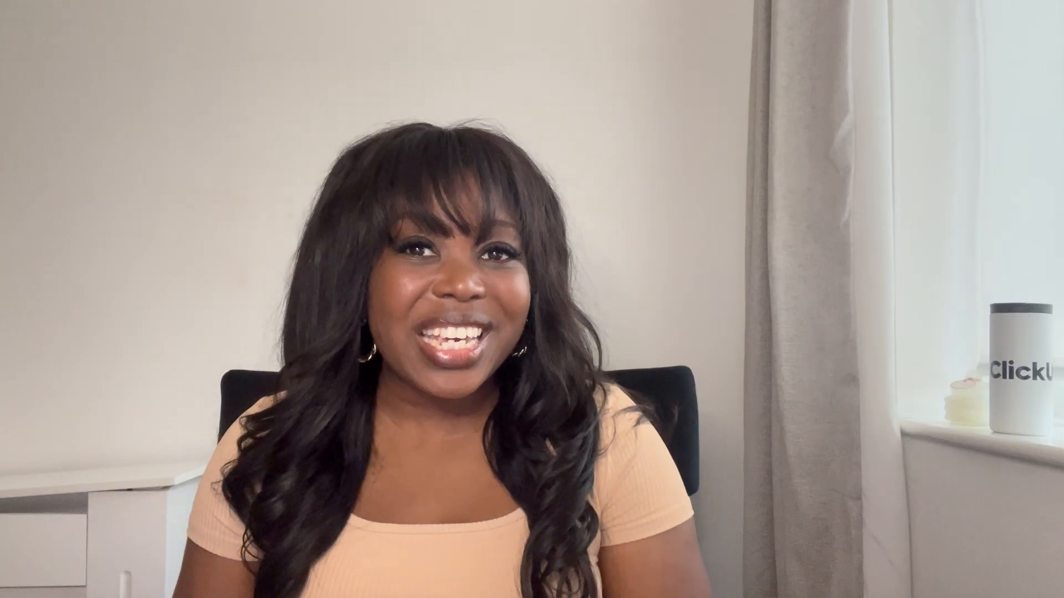